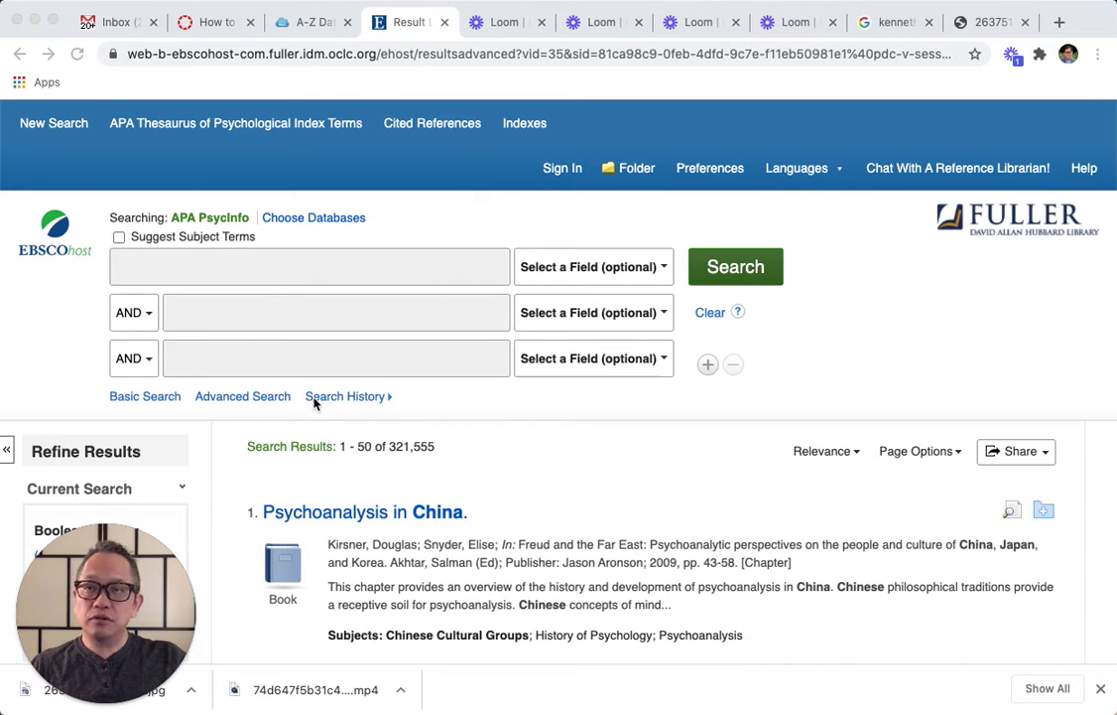
Search APA PsycInfo for the truncated terms internal* raci*
{"action": "left_click", "coordinate": [319, 265]}
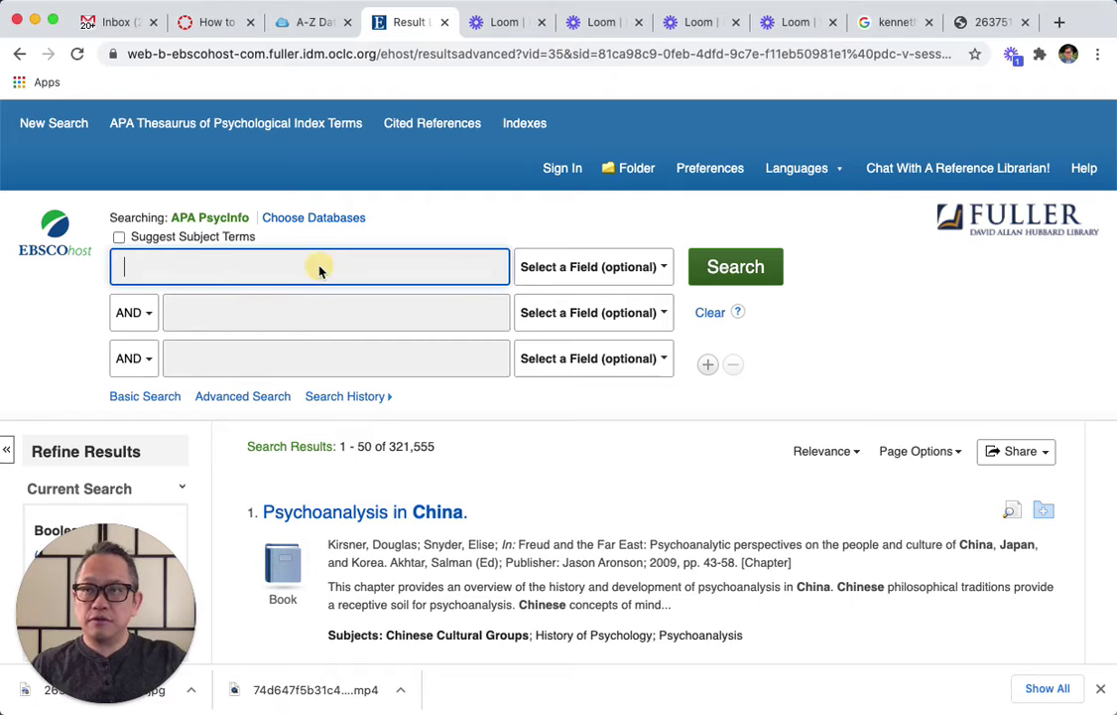
{"action": "type", "text": "inter"}
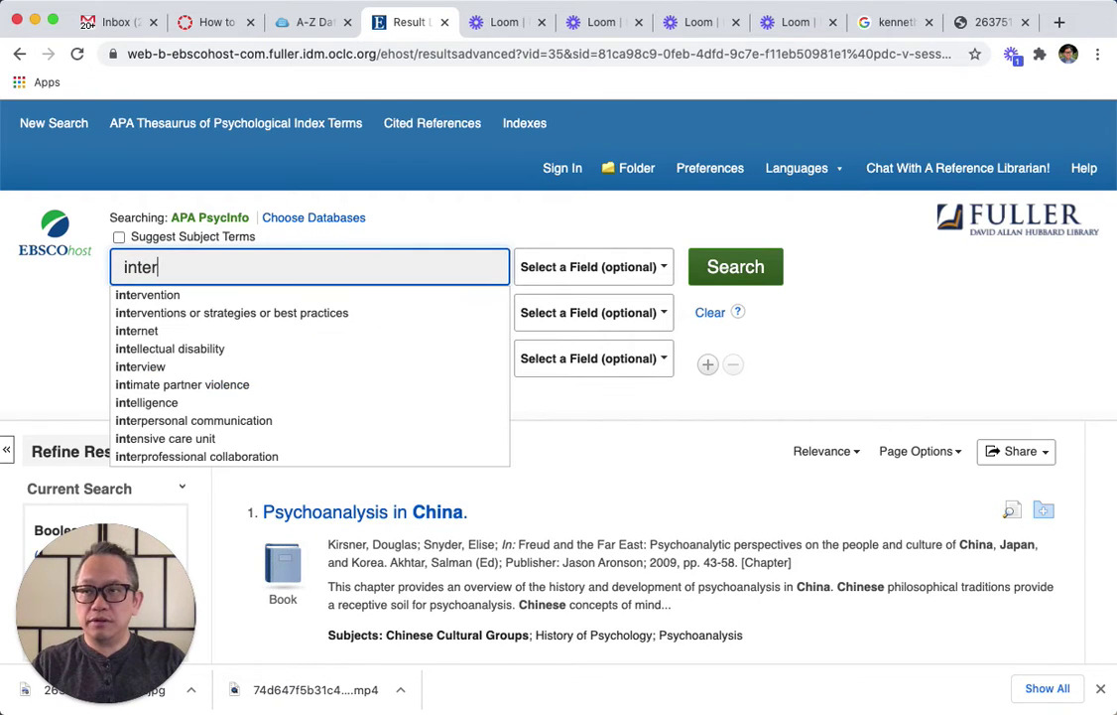
{"action": "type", "text": "n*"}
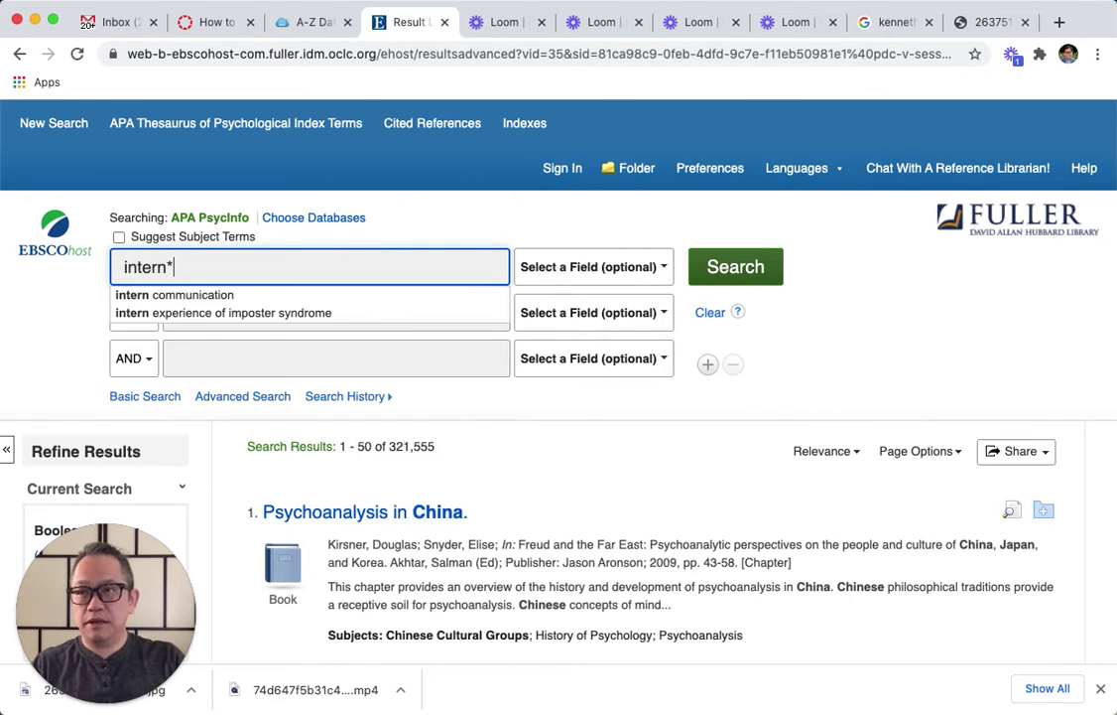
{"action": "key", "text": "BackSpace"}
{"action": "type", "text": "al"}
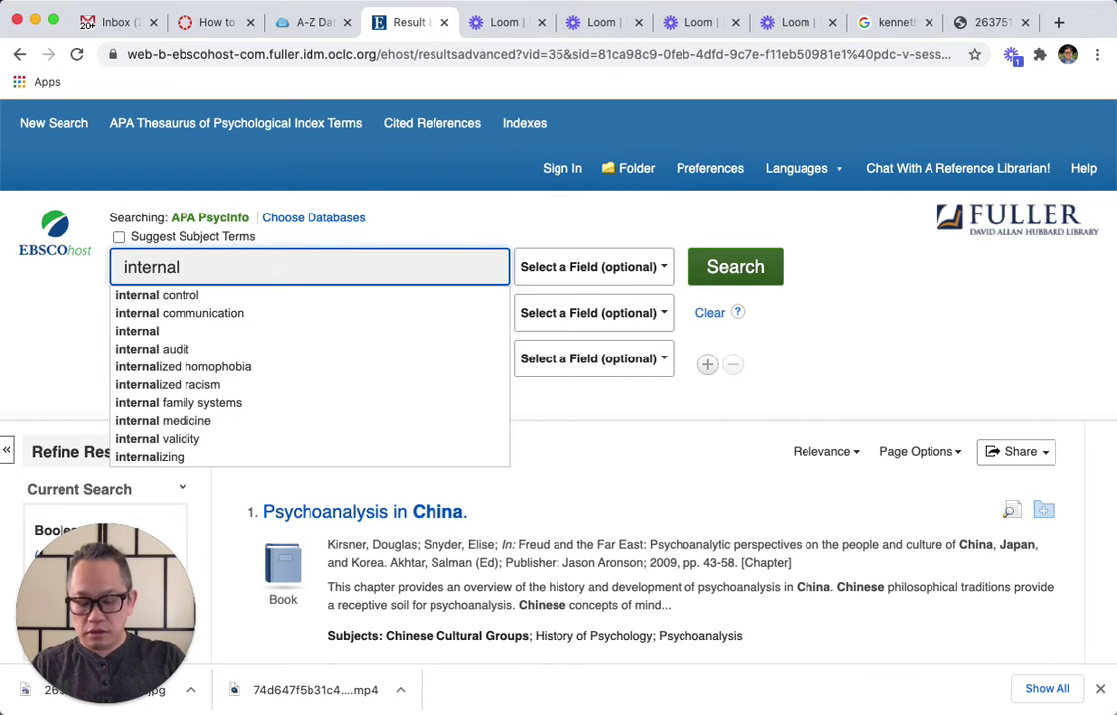
{"action": "type", "text": "*"}
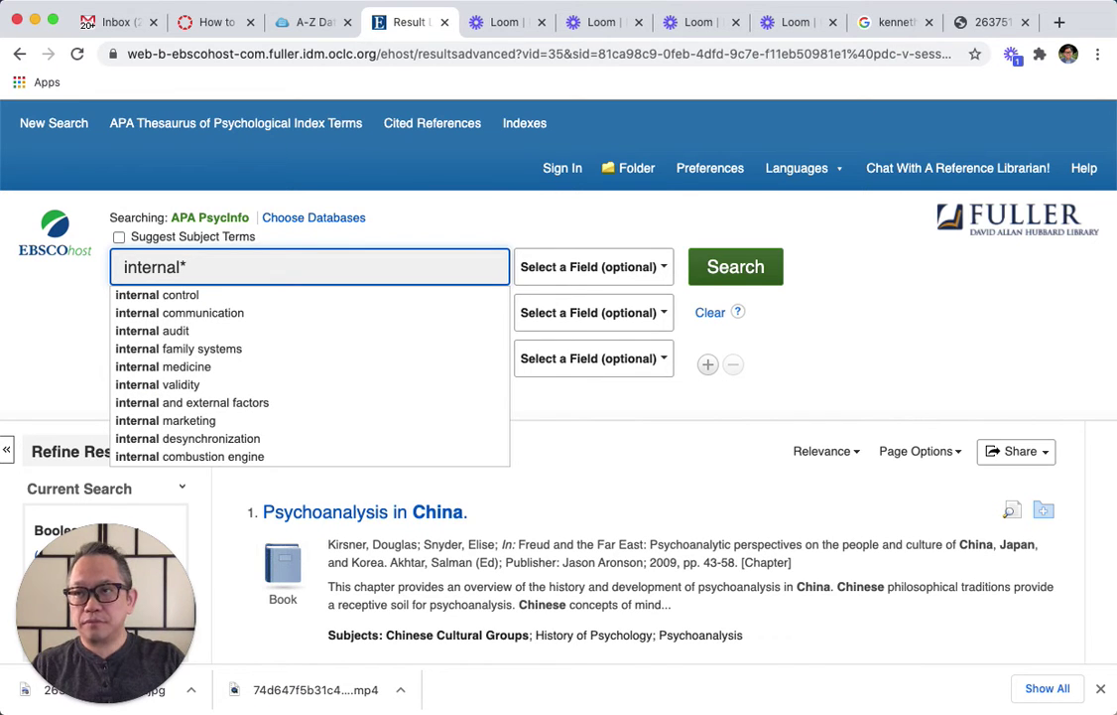
{"action": "type", "text": " as"}
{"action": "key", "text": "BackSpace"}
{"action": "key", "text": "BackSpace"}
{"action": "type", "text": "ra"}
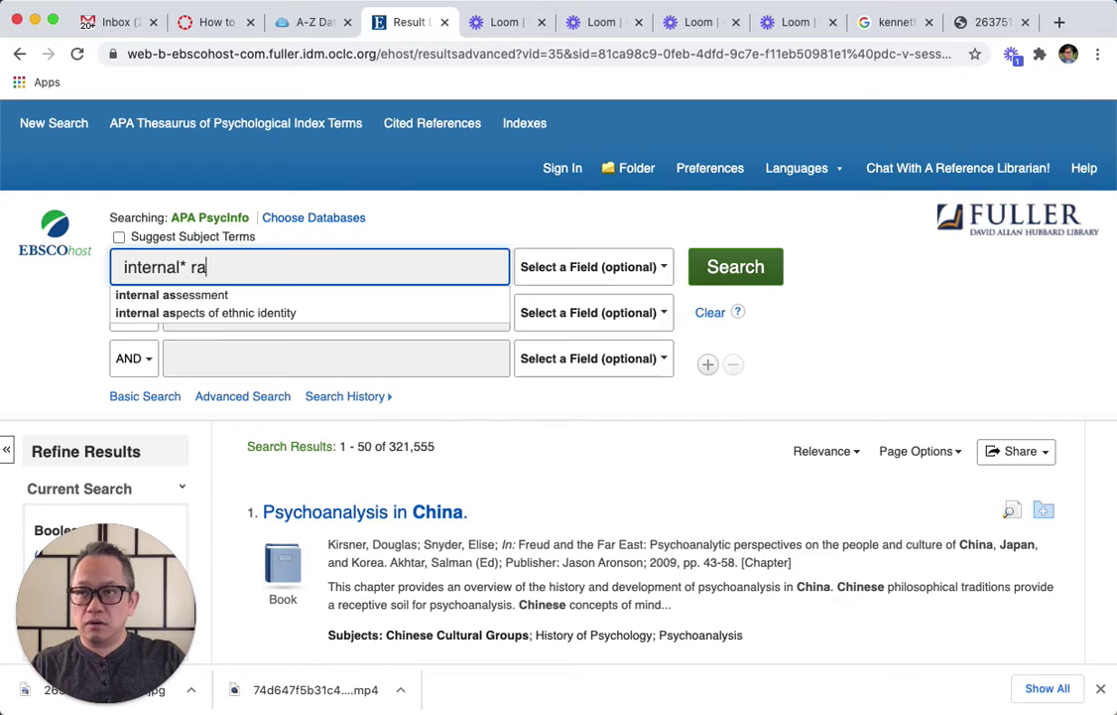
{"action": "type", "text": "ci*"}
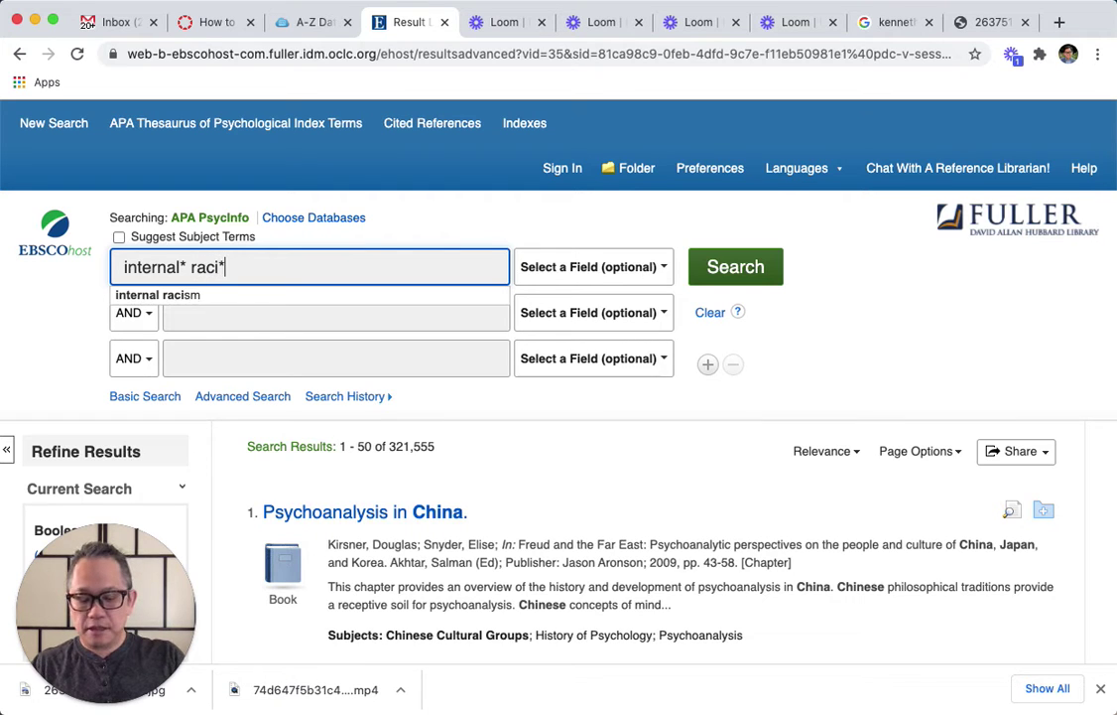
{"action": "left_click", "coordinate": [751, 268]}
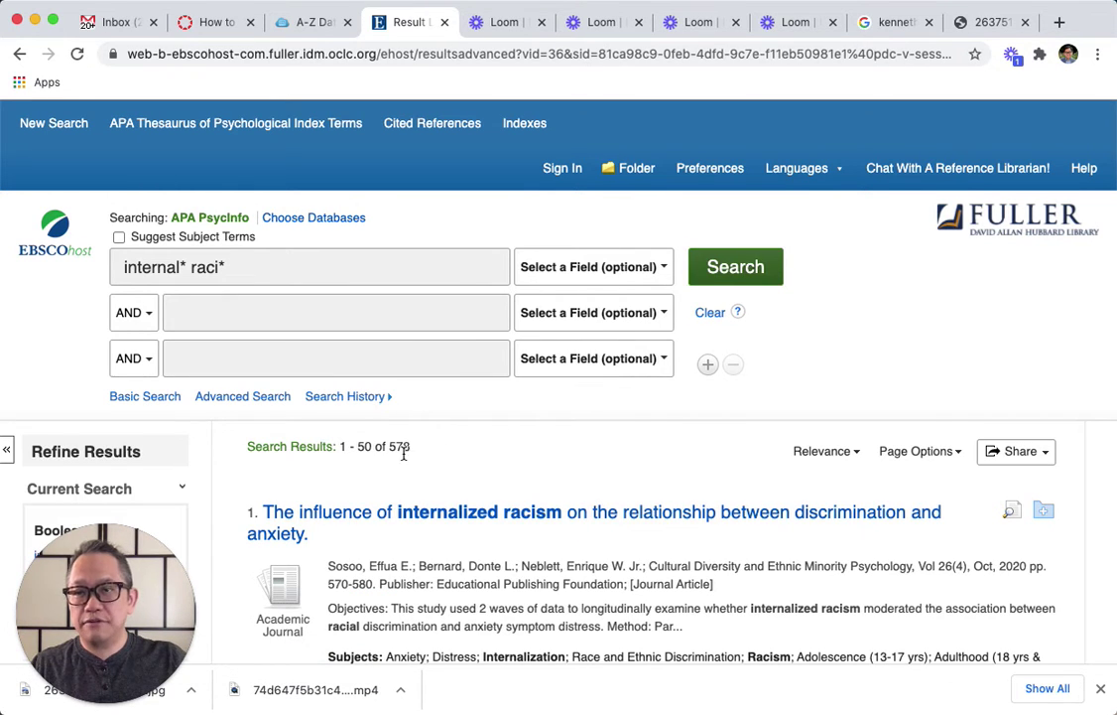
Add asia* as a second search term combined with AND, and rerun the search
{"action": "left_click", "coordinate": [293, 313]}
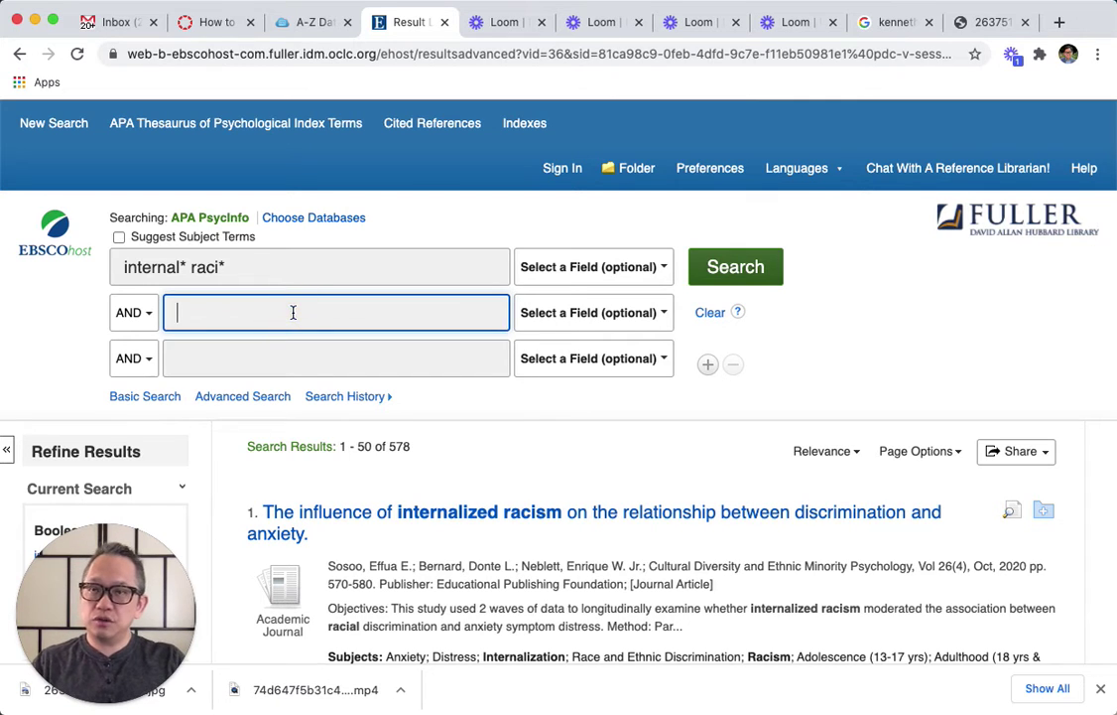
{"action": "type", "text": "asian"}
{"action": "key", "text": "BackSpace"}
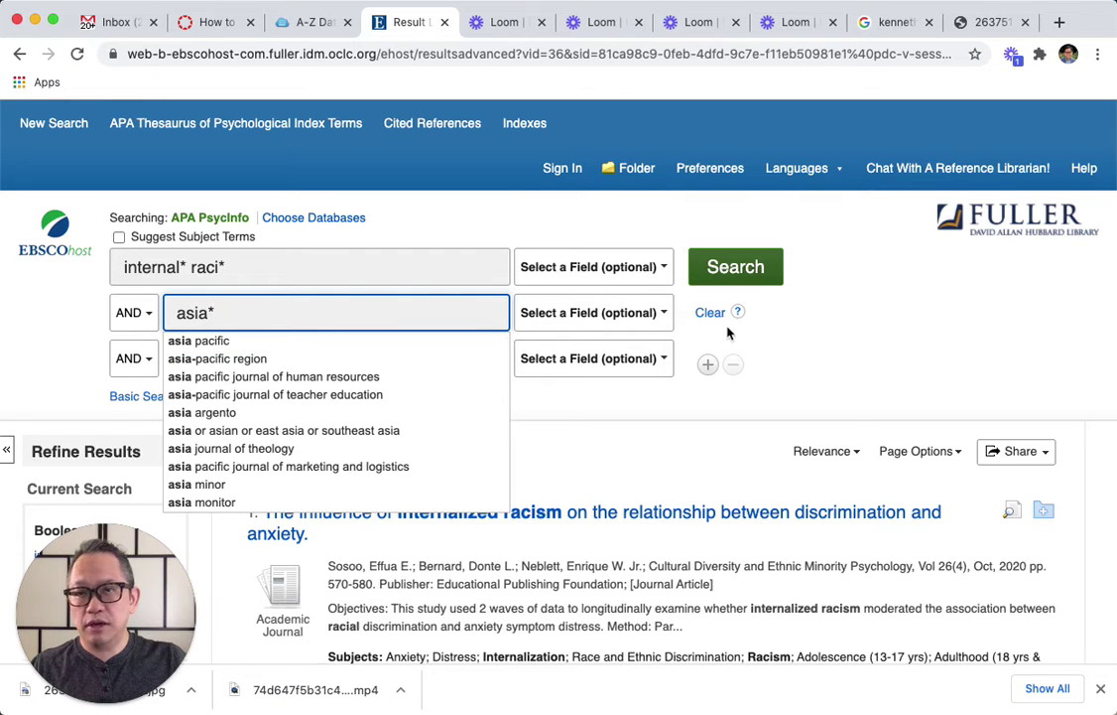
{"action": "left_click", "coordinate": [748, 269]}
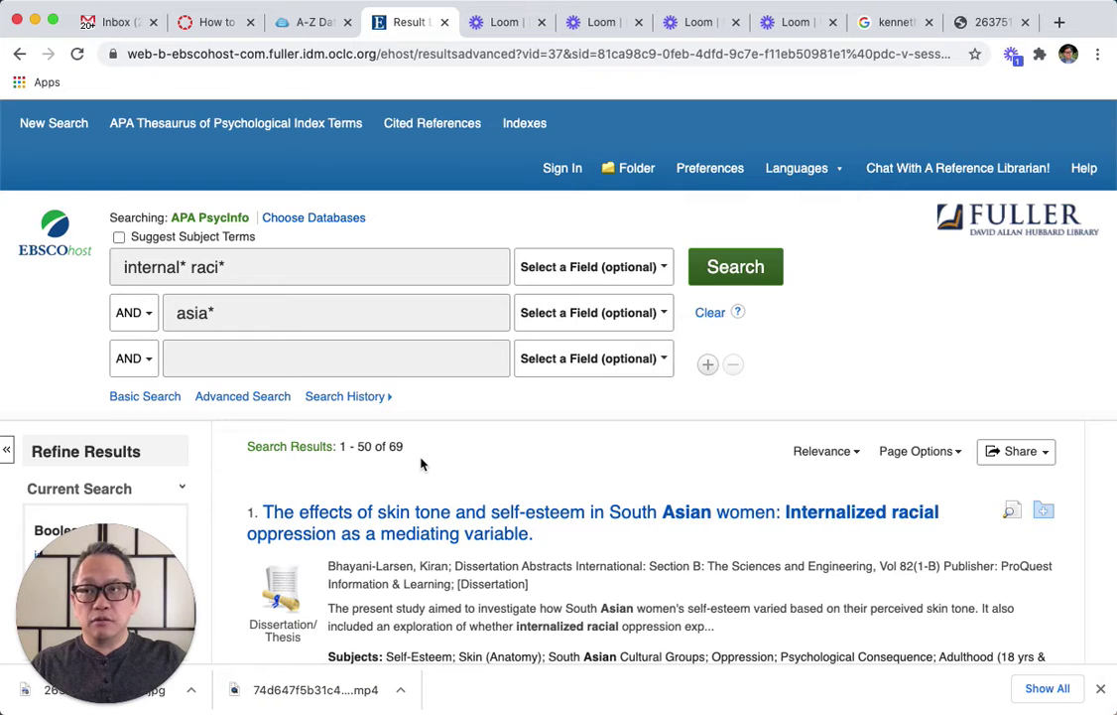
Clear the existing search terms and enter chines* and japan* in the first two search rows
{"action": "left_click", "coordinate": [707, 315]}
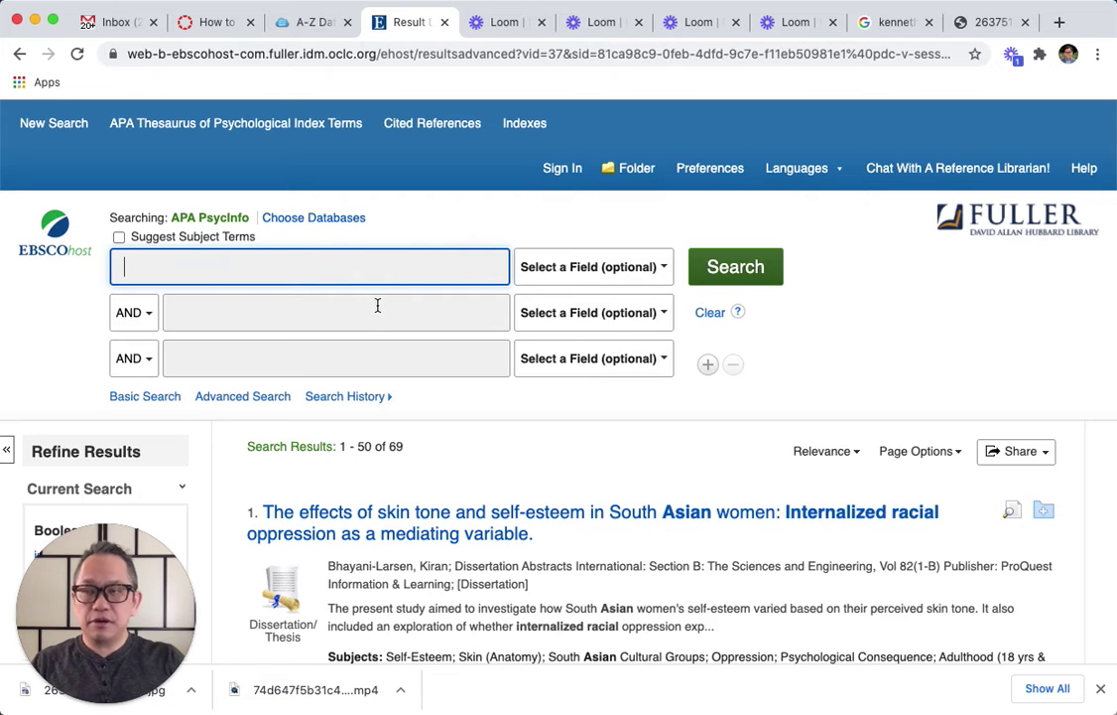
{"action": "type", "text": "chine"}
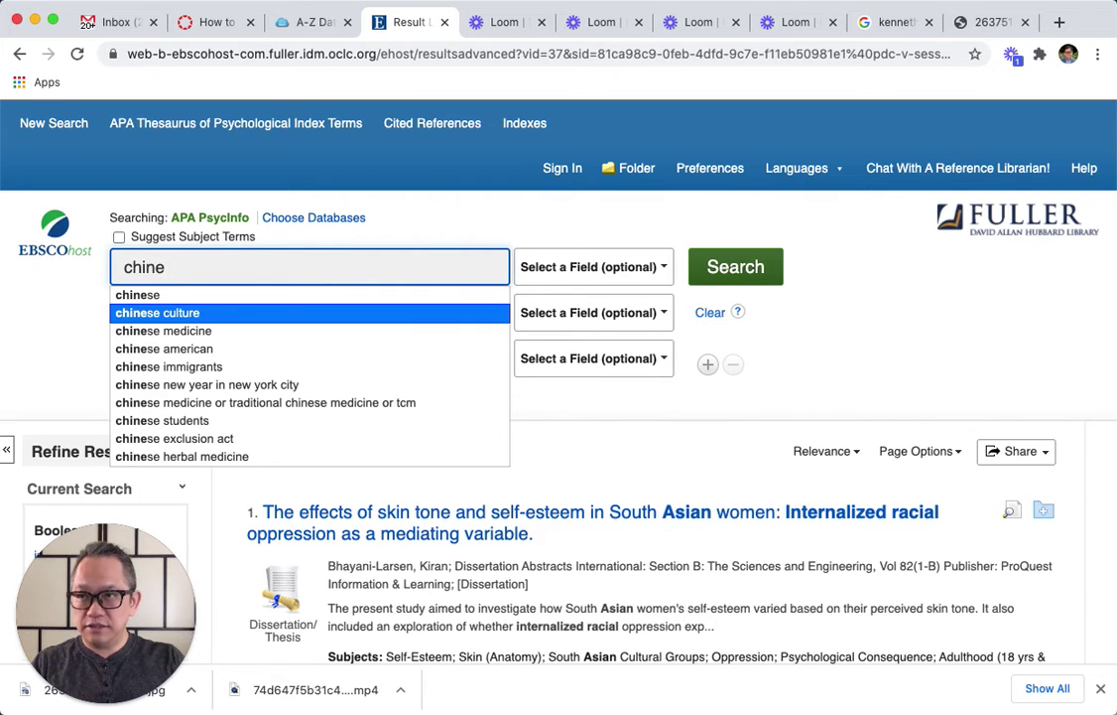
{"action": "type", "text": "se"}
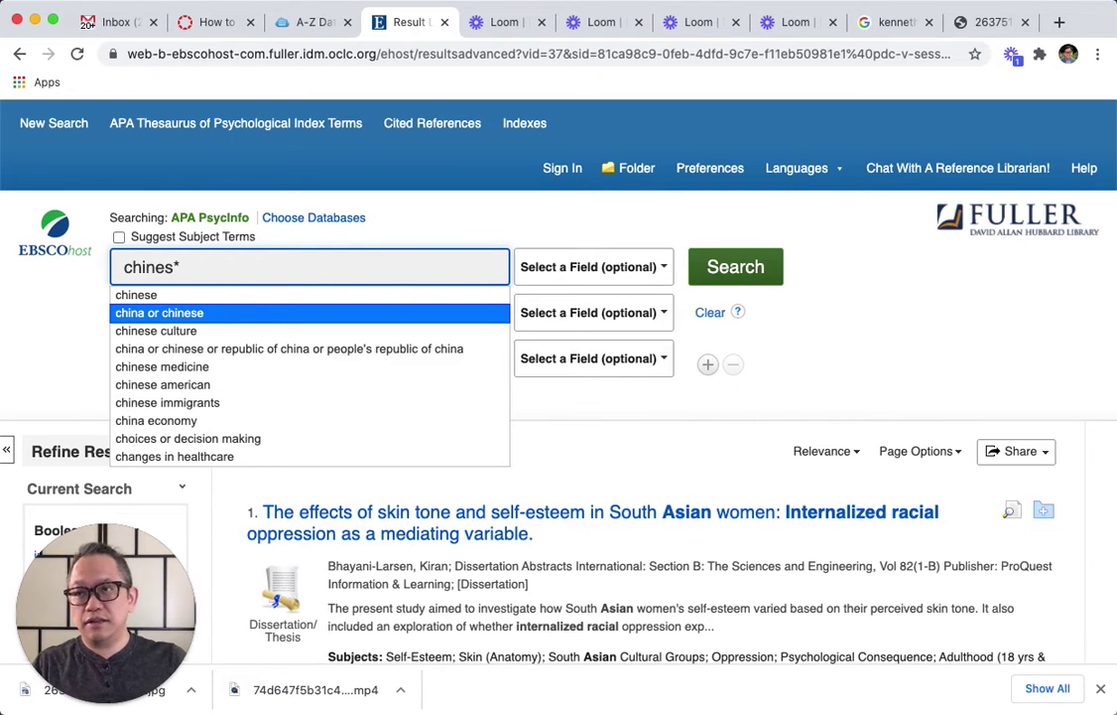
{"action": "key", "text": "Return"}
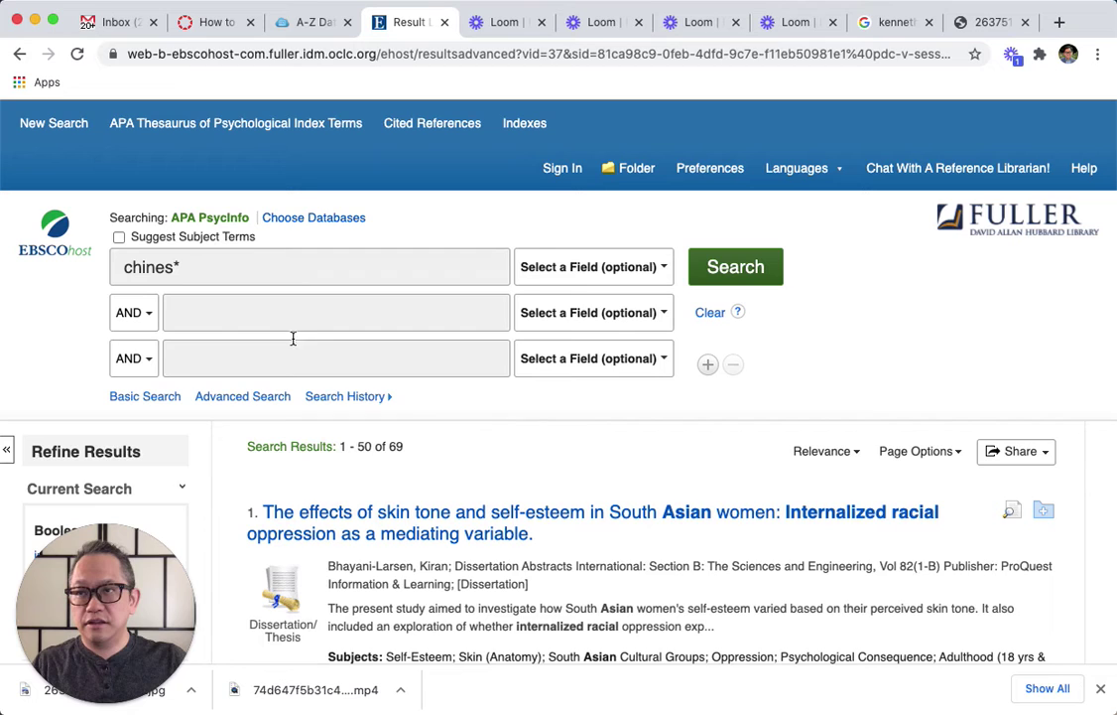
{"action": "left_click", "coordinate": [232, 310]}
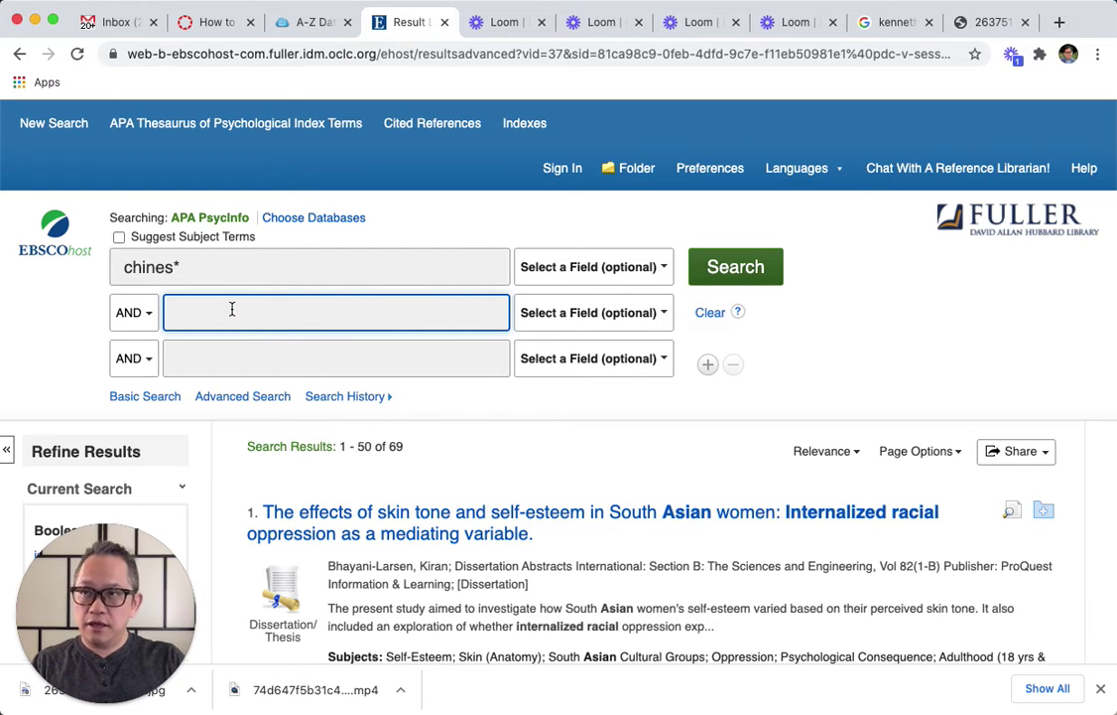
{"action": "type", "text": "japan*"}
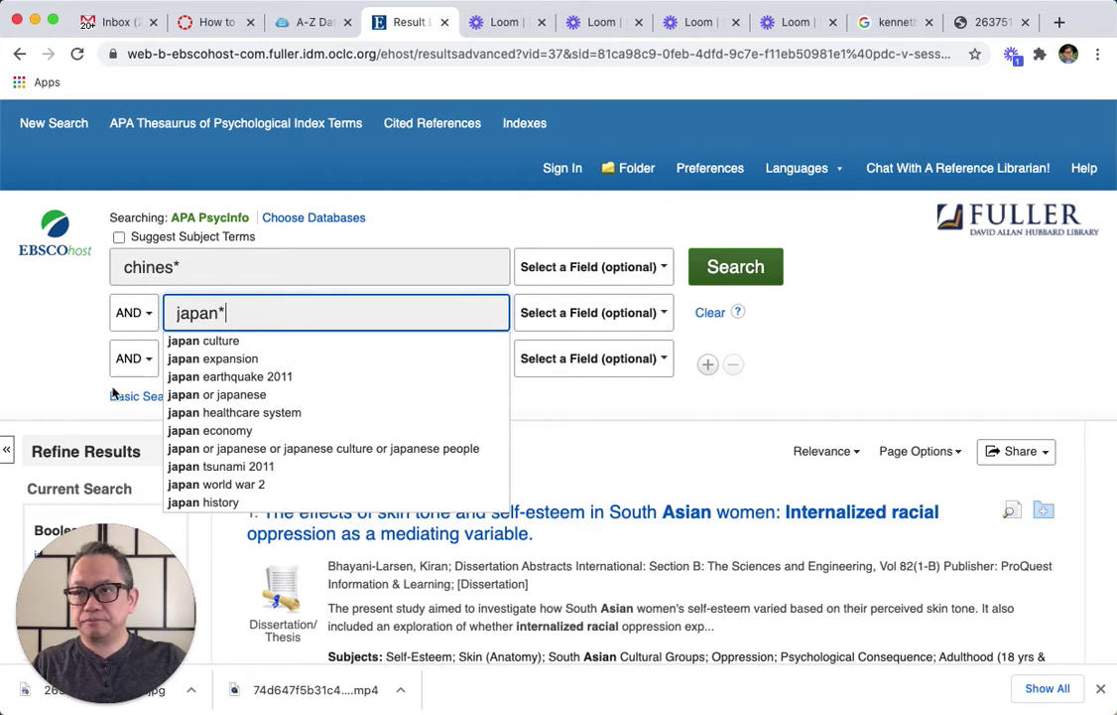
{"action": "left_click", "coordinate": [61, 342]}
Enter korea* as the third search term
{"action": "left_click", "coordinate": [234, 365]}
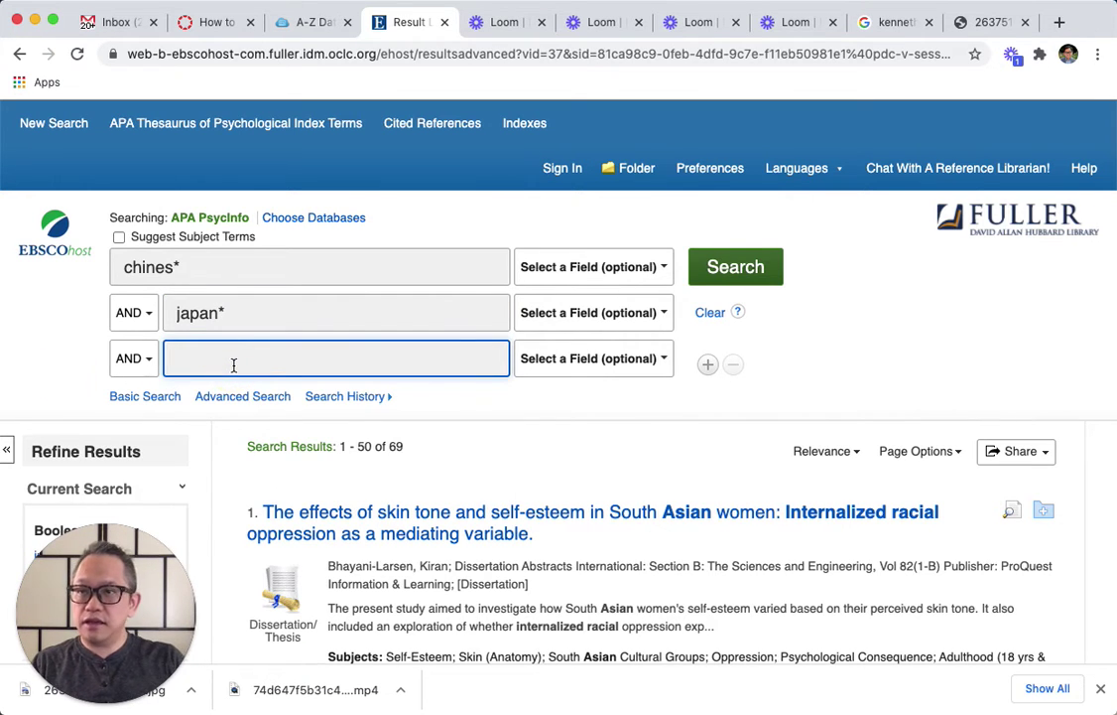
{"action": "type", "text": "Kor"}
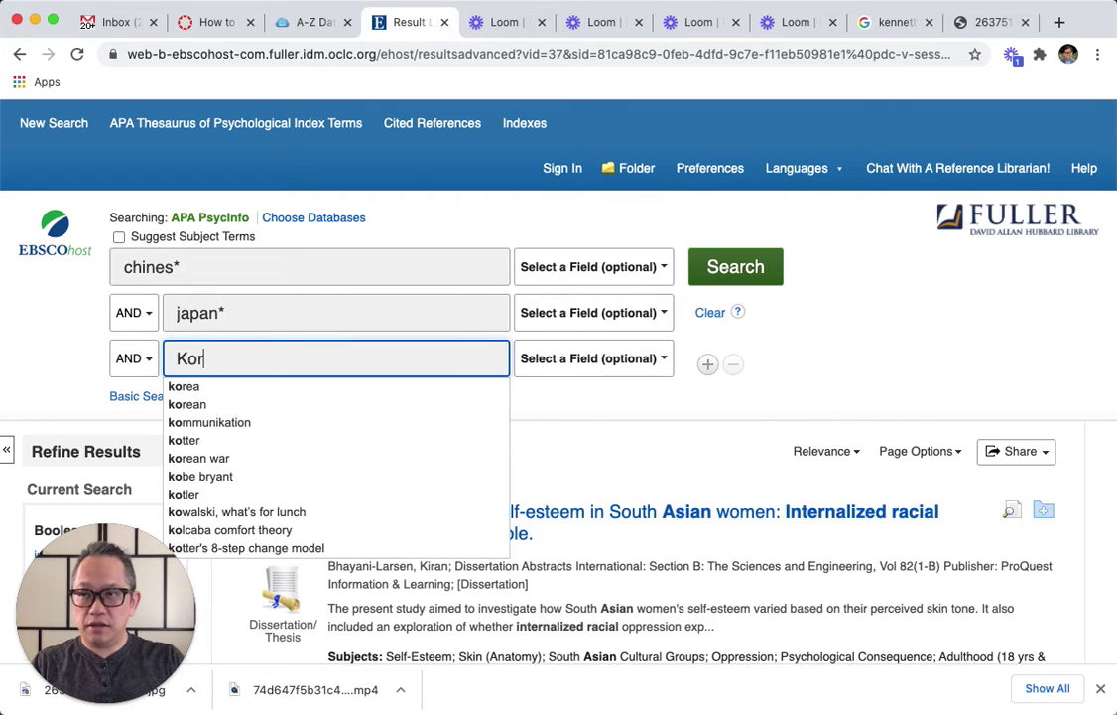
{"action": "key", "text": "BackSpace"}
{"action": "key", "text": "BackSpace"}
{"action": "key", "text": "BackSpace"}
{"action": "type", "text": "korea"}
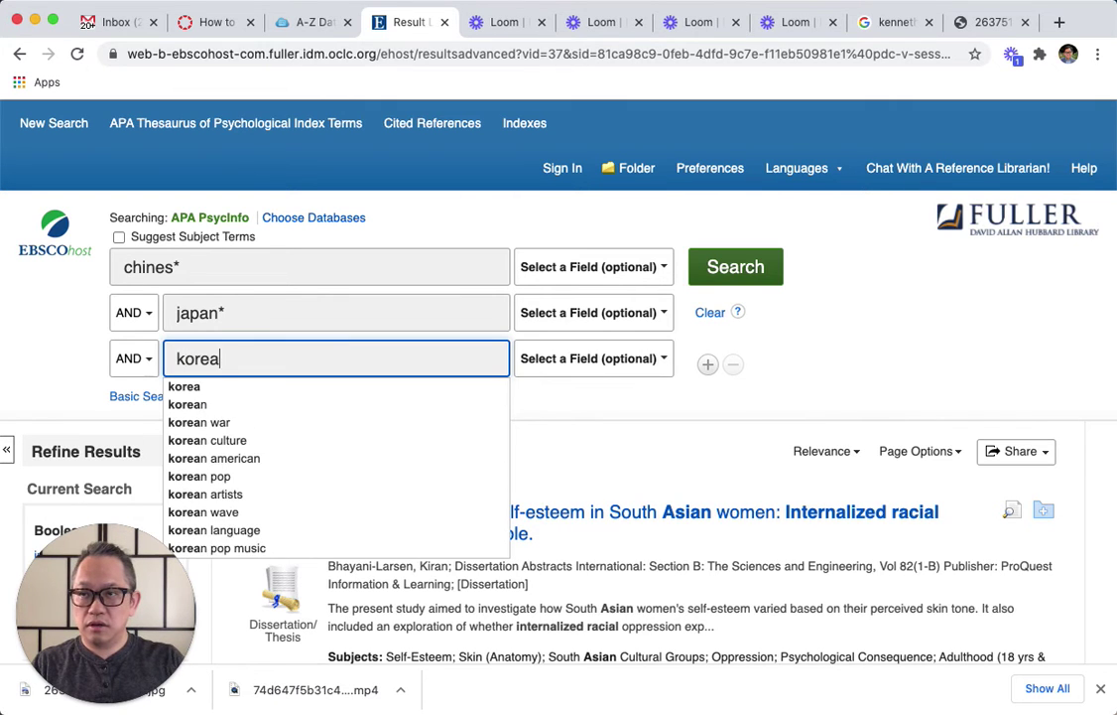
{"action": "type", "text": "*"}
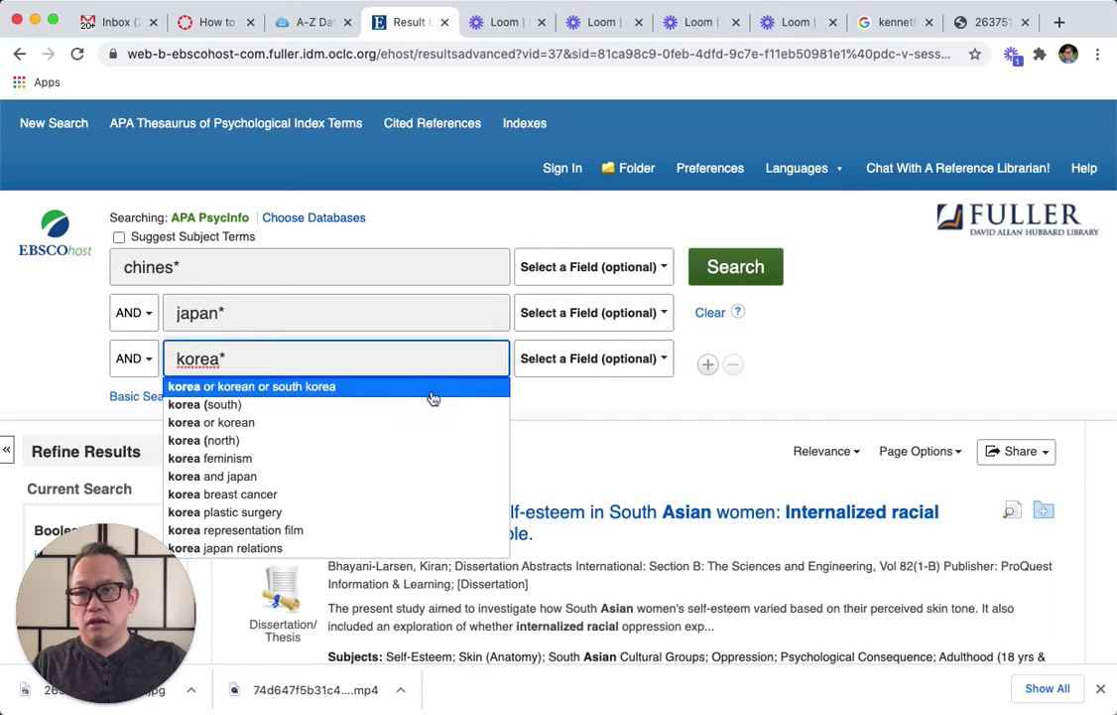
Add two more search rows containing the terms india* and Thai*
{"action": "left_click", "coordinate": [709, 365]}
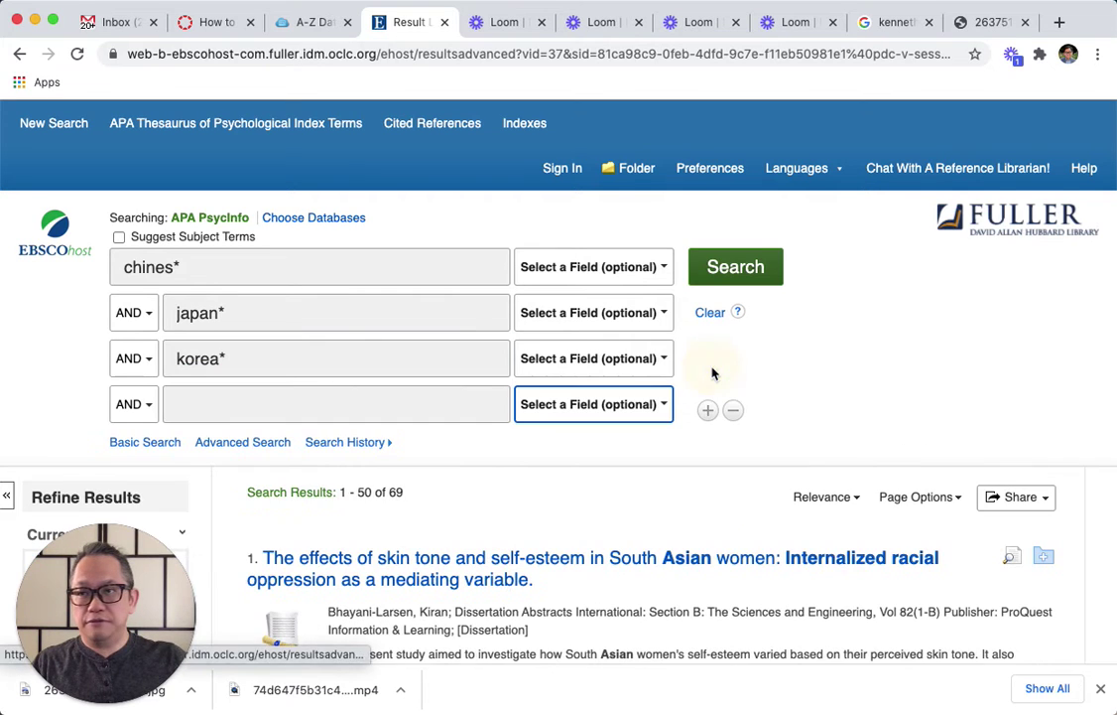
{"action": "left_click", "coordinate": [298, 409]}
{"action": "type", "text": "india*"}
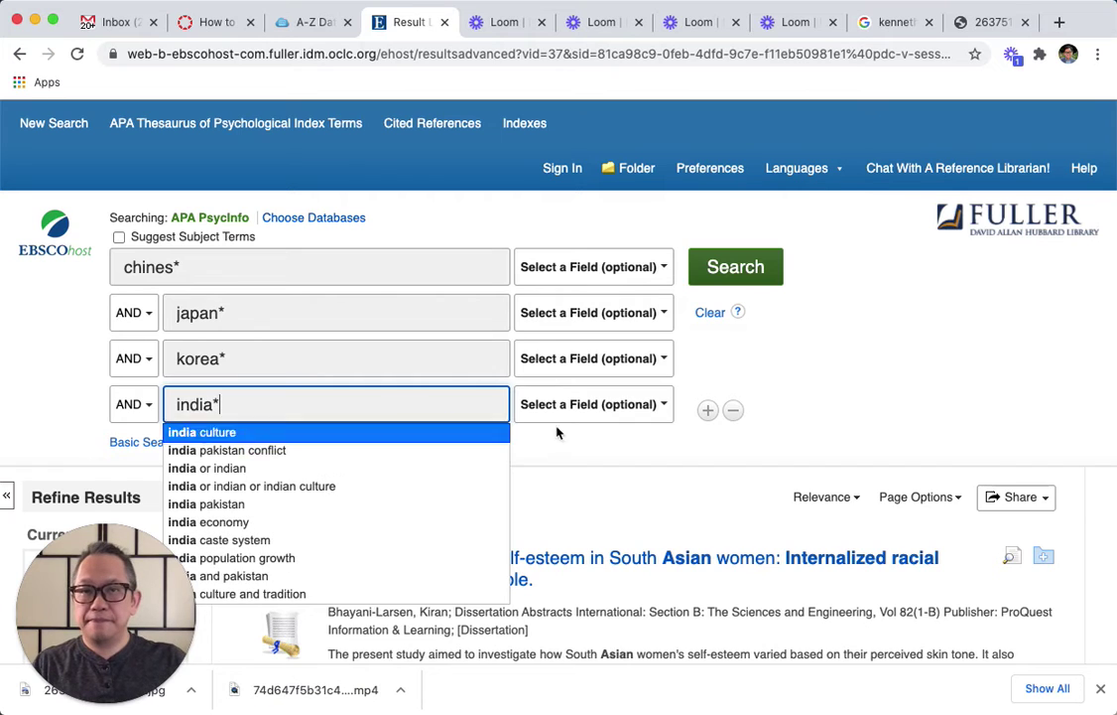
{"action": "left_click", "coordinate": [709, 409]}
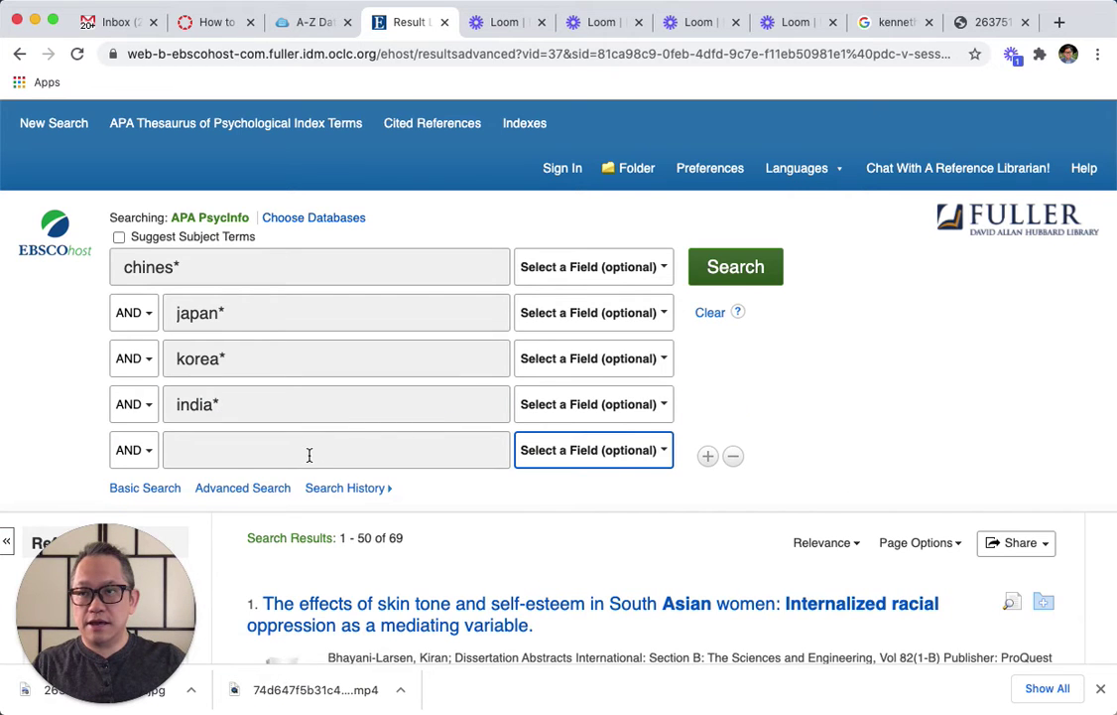
{"action": "left_click", "coordinate": [308, 452]}
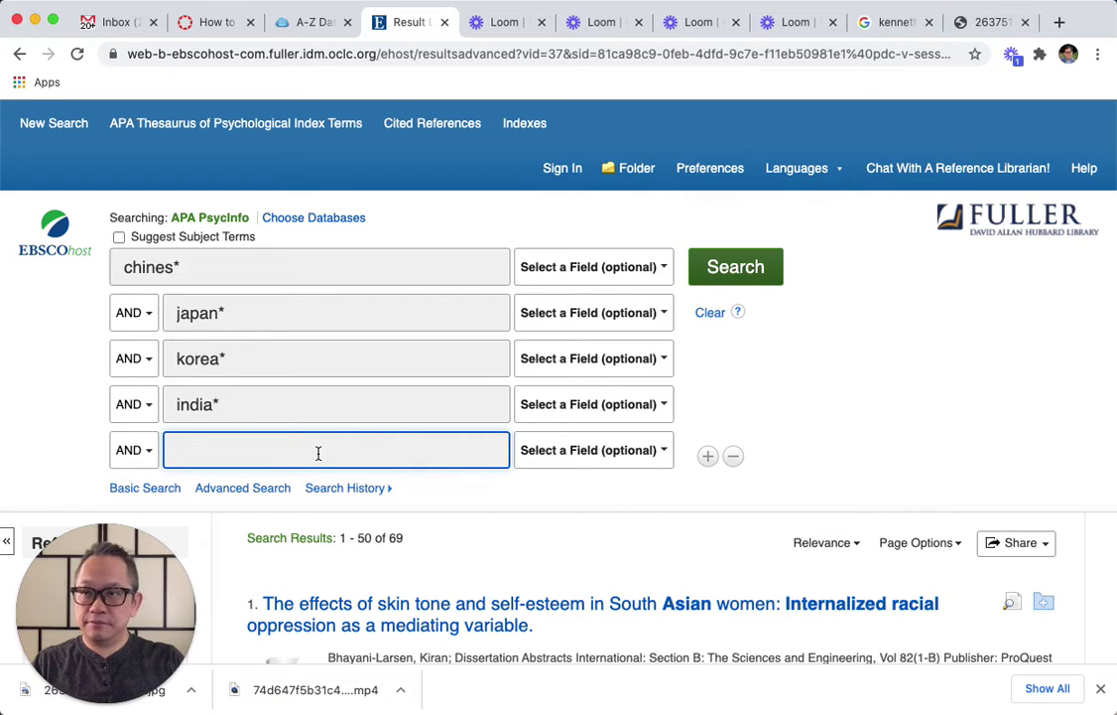
{"action": "type", "text": "Thai"}
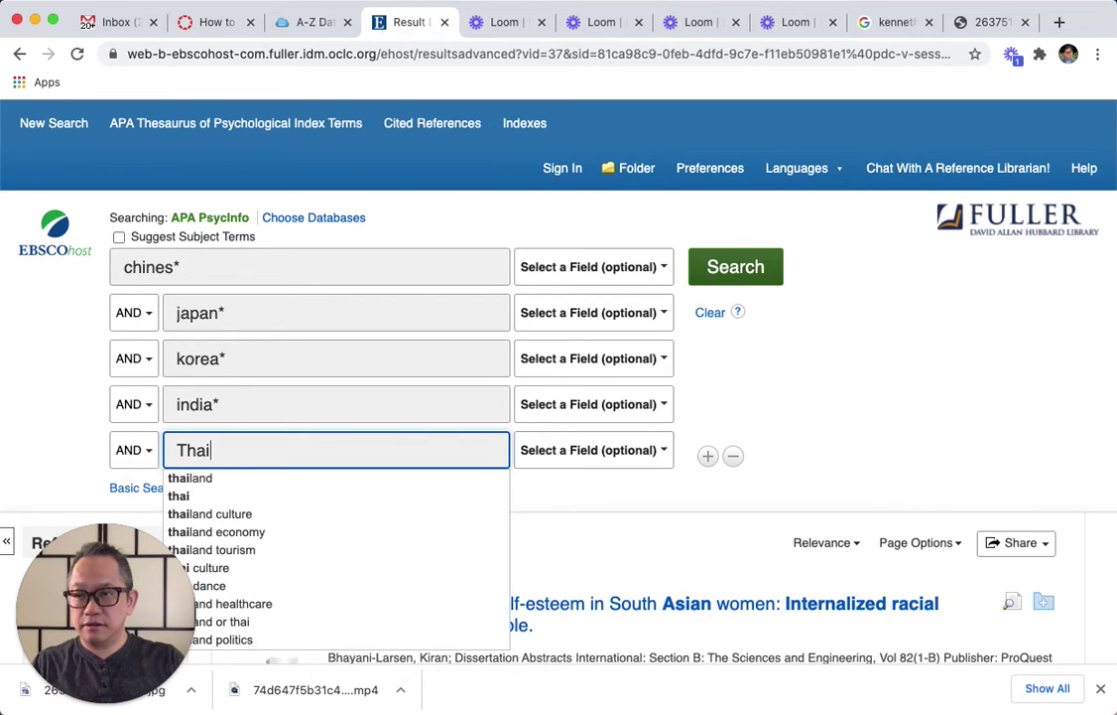
{"action": "type", "text": "*"}
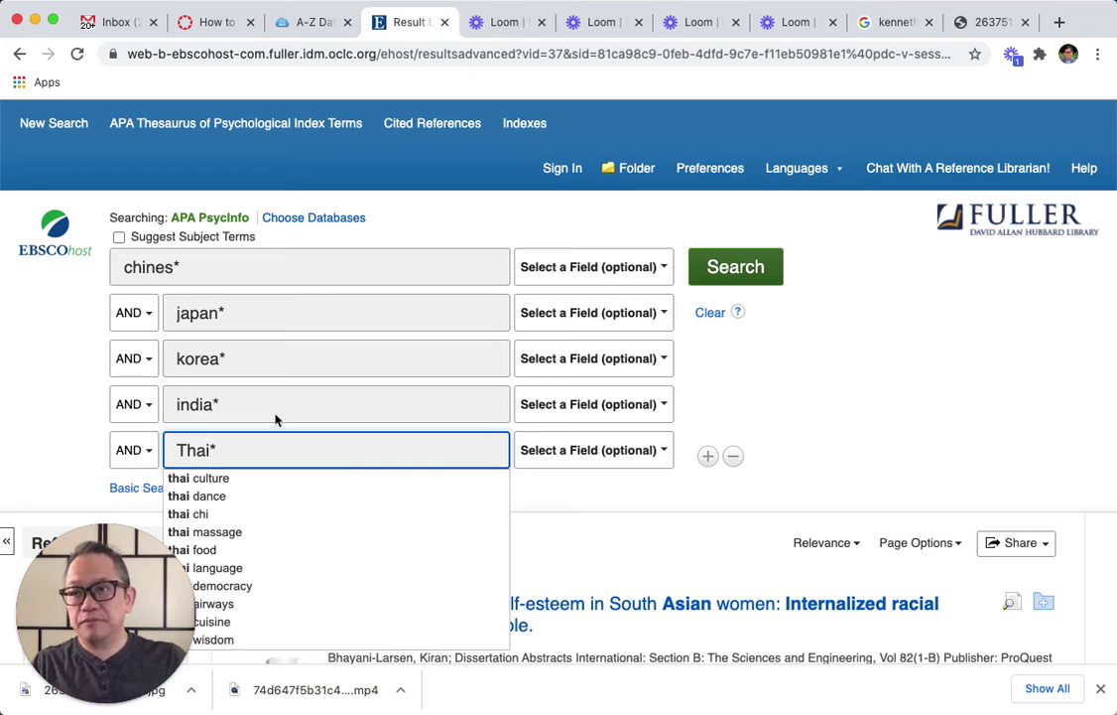
Set the operators before japan*, korea*, india* and Thai* to OR and run the search
{"action": "left_click", "coordinate": [151, 313]}
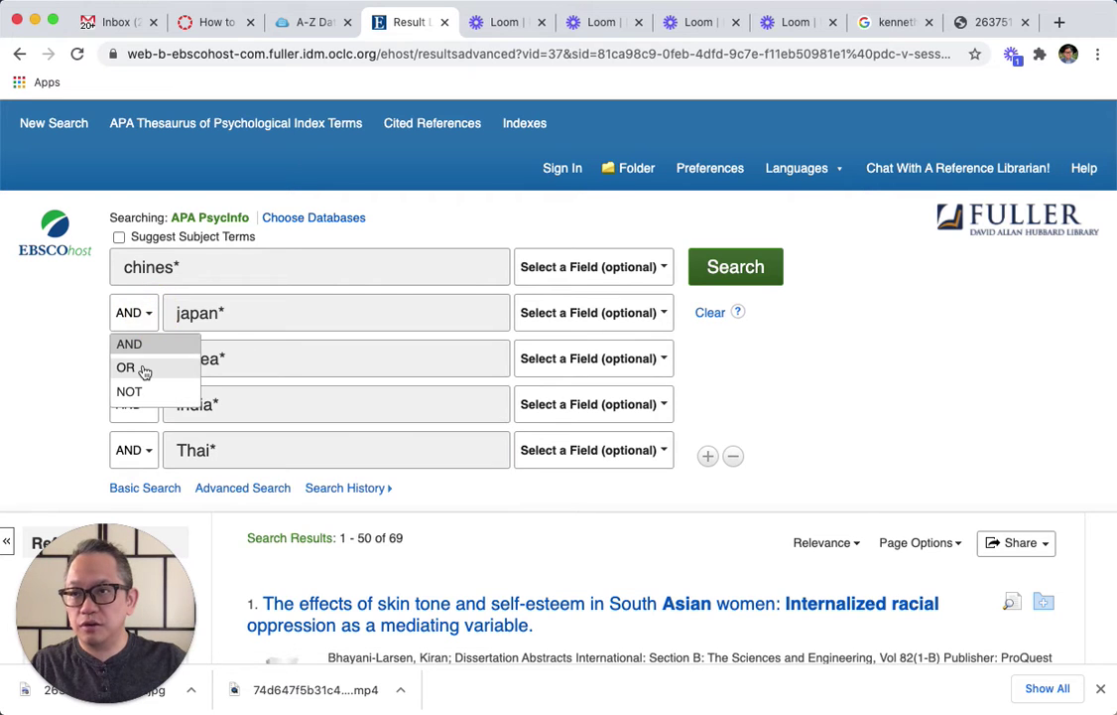
{"action": "left_click", "coordinate": [144, 369]}
{"action": "left_click", "coordinate": [145, 359]}
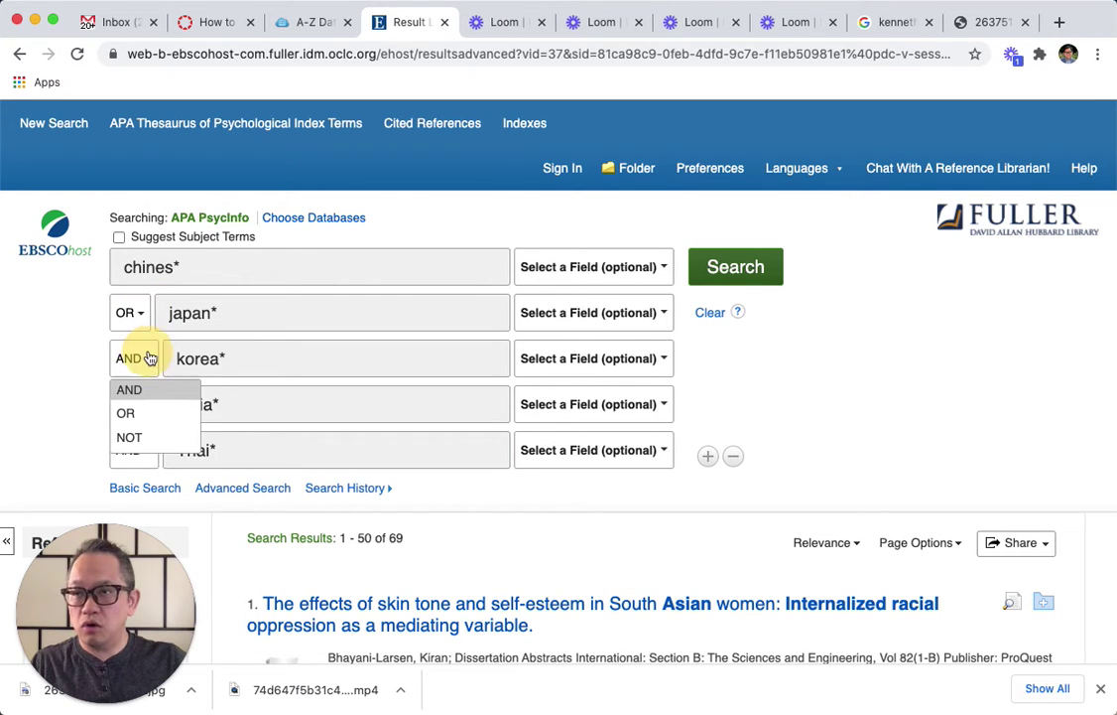
{"action": "left_click", "coordinate": [140, 413]}
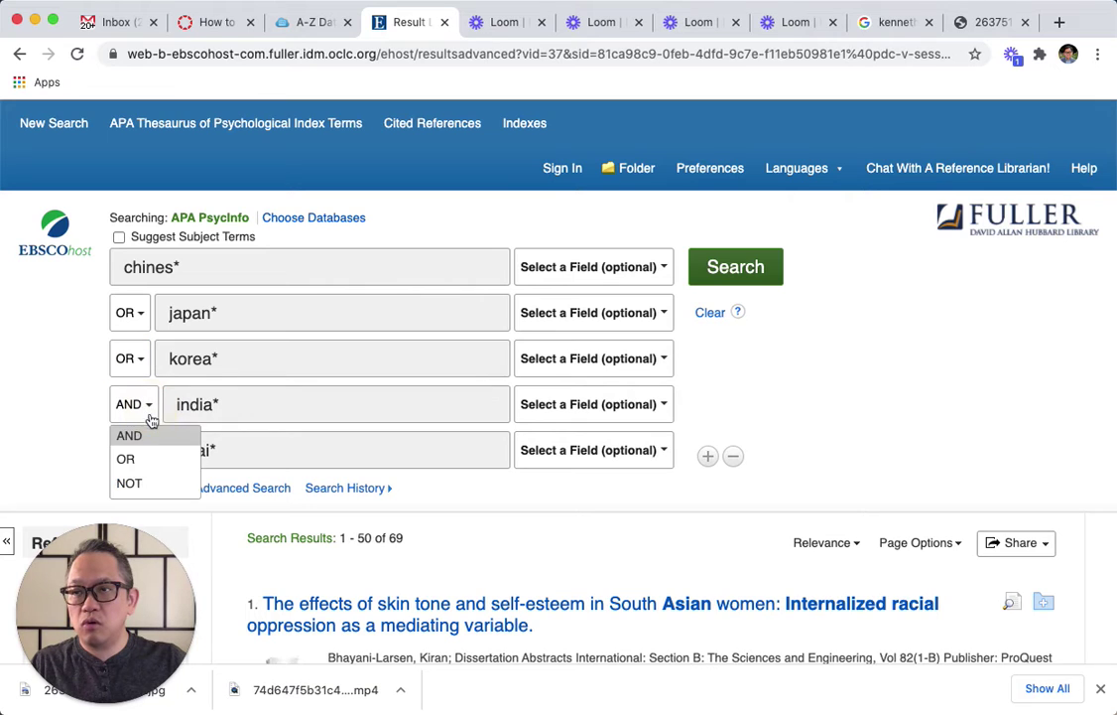
{"action": "left_click", "coordinate": [145, 467]}
{"action": "left_click", "coordinate": [145, 449]}
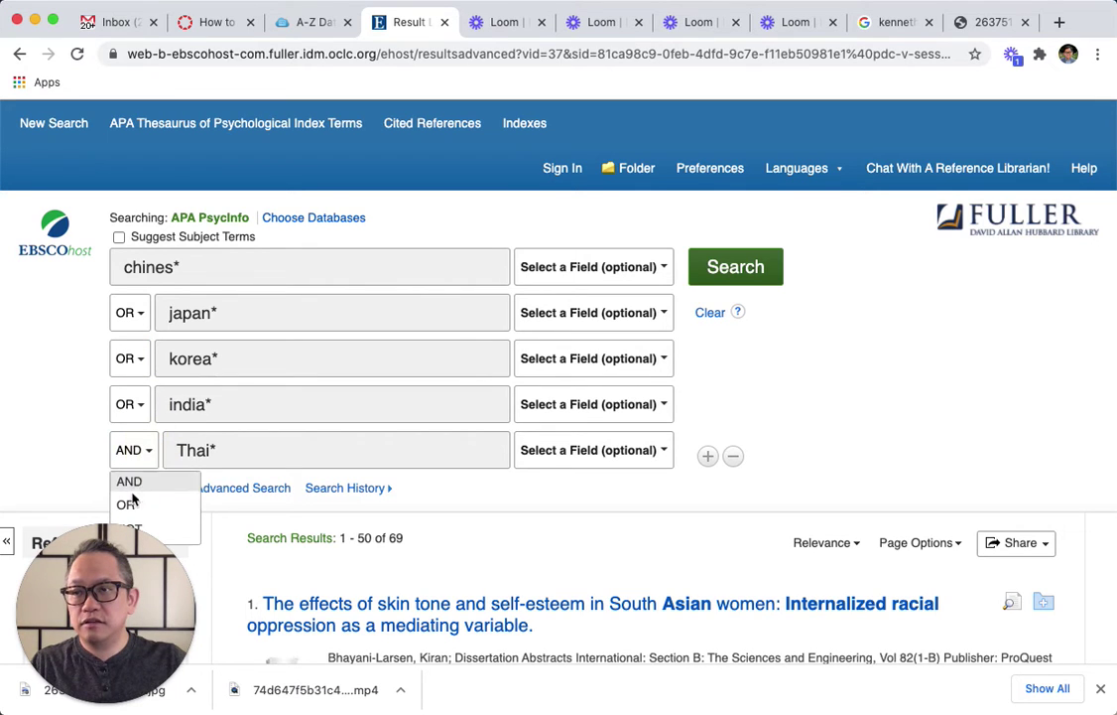
{"action": "left_click", "coordinate": [128, 505]}
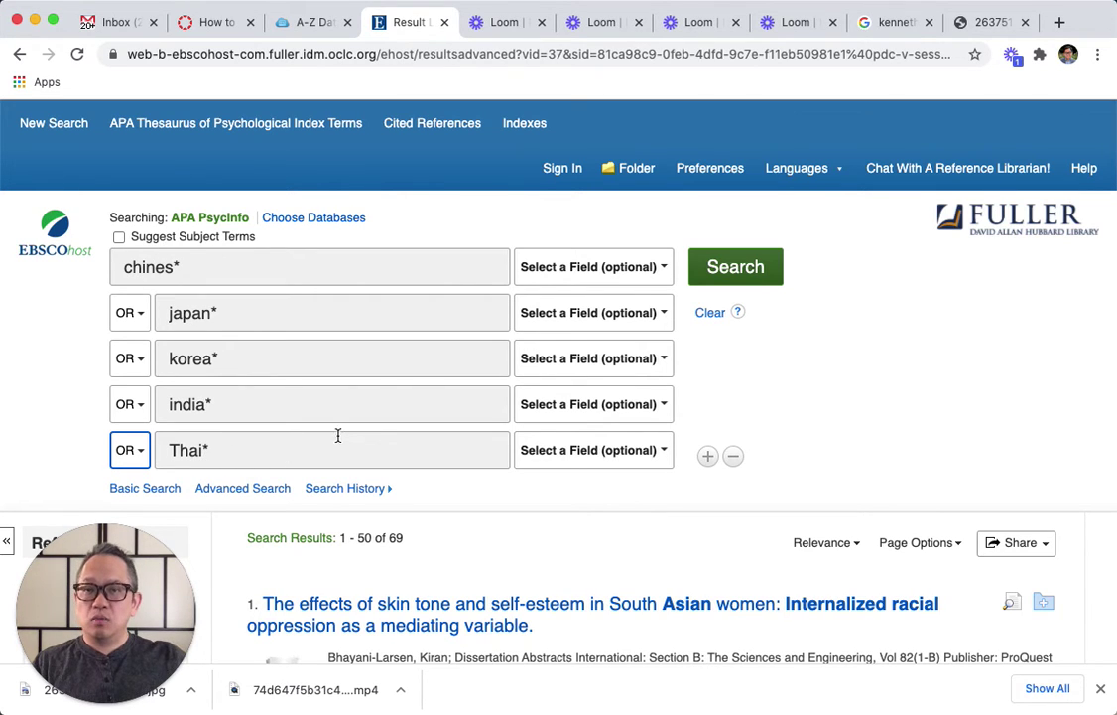
{"action": "left_click", "coordinate": [735, 282]}
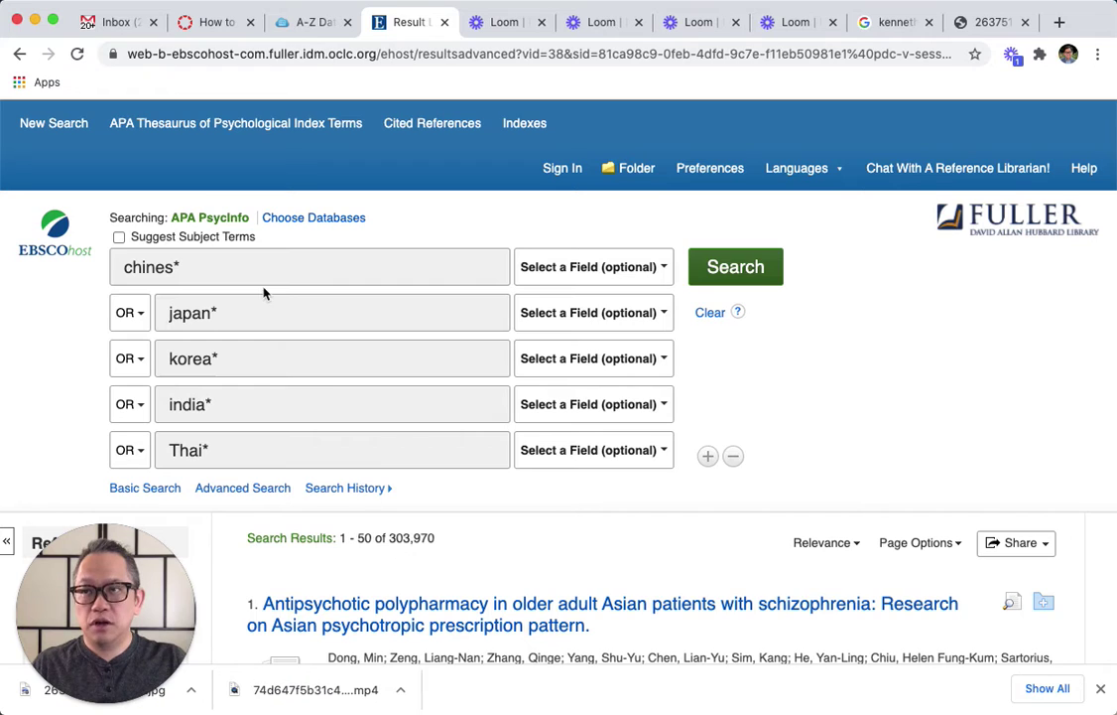
Add a sixth search row with the term asia* joined by OR and rerun the search
{"action": "left_click", "coordinate": [708, 455]}
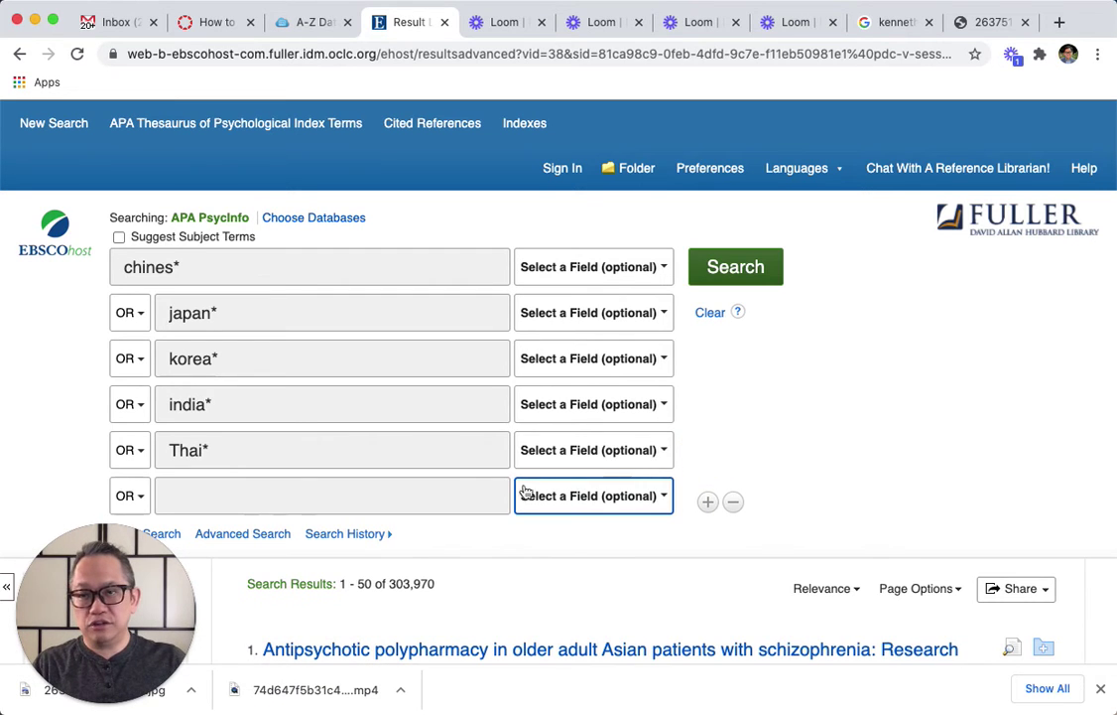
{"action": "left_click", "coordinate": [448, 502]}
{"action": "type", "text": "asia"}
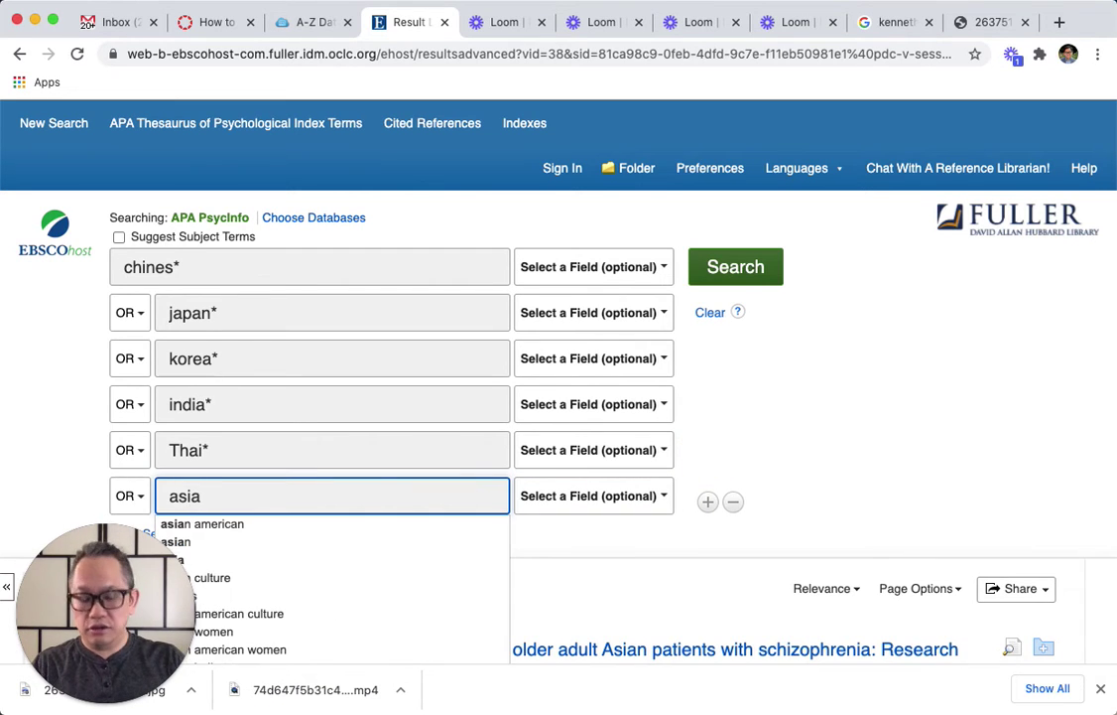
{"action": "type", "text": "*"}
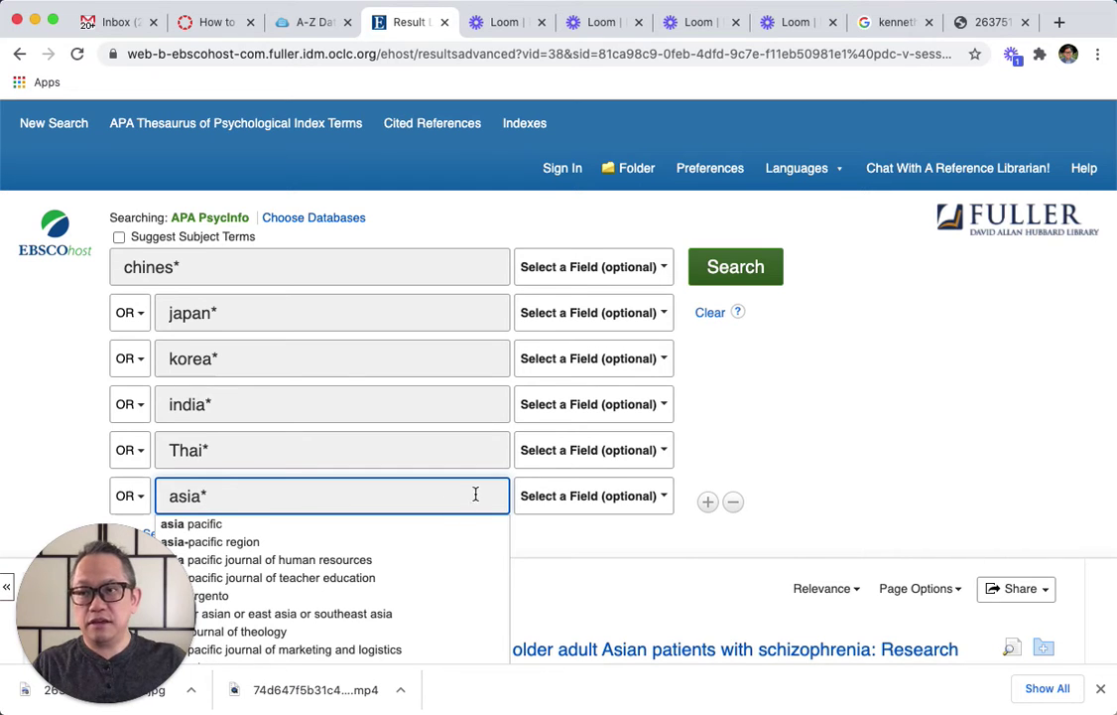
{"action": "key", "text": "Return"}
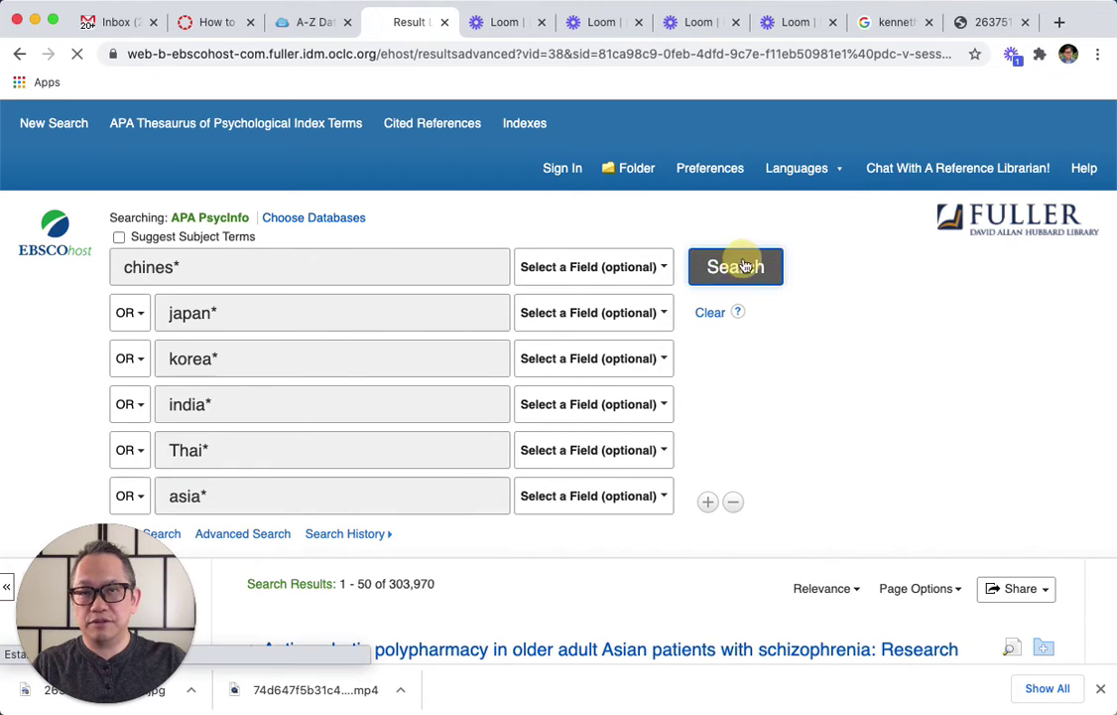
{"action": "left_click", "coordinate": [740, 269]}
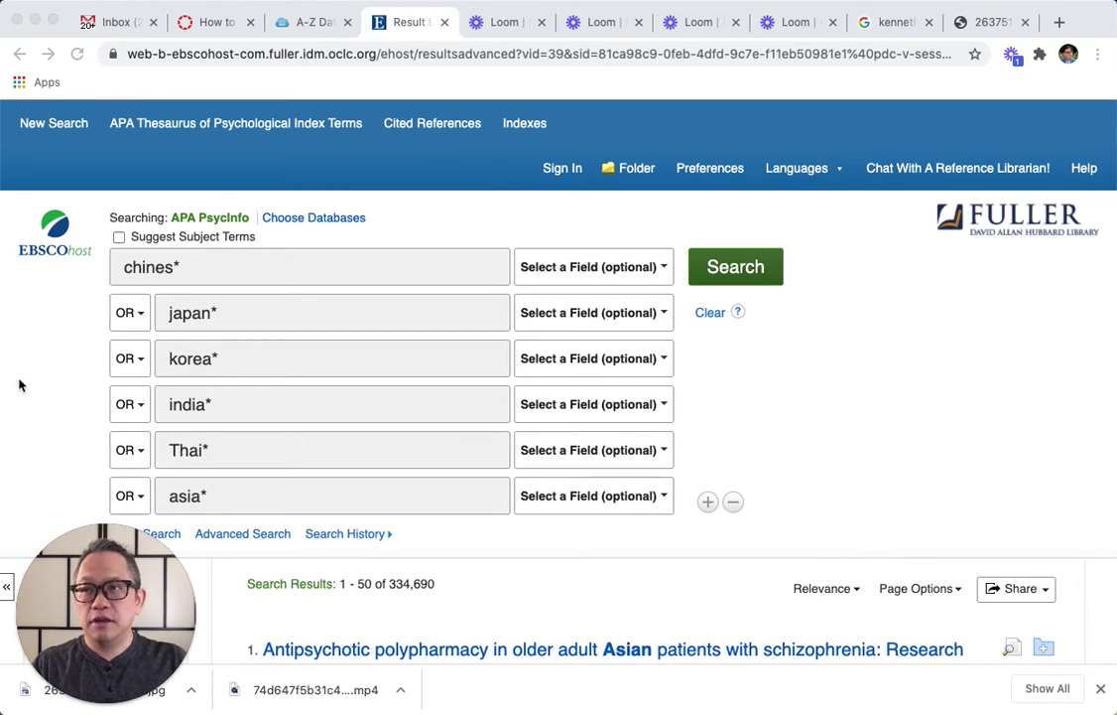
Open the search history and look through the earlier internalized racism and Asian group searches
{"action": "scroll", "coordinate": [215, 431], "scroll_direction": "down", "scroll_amount": 1}
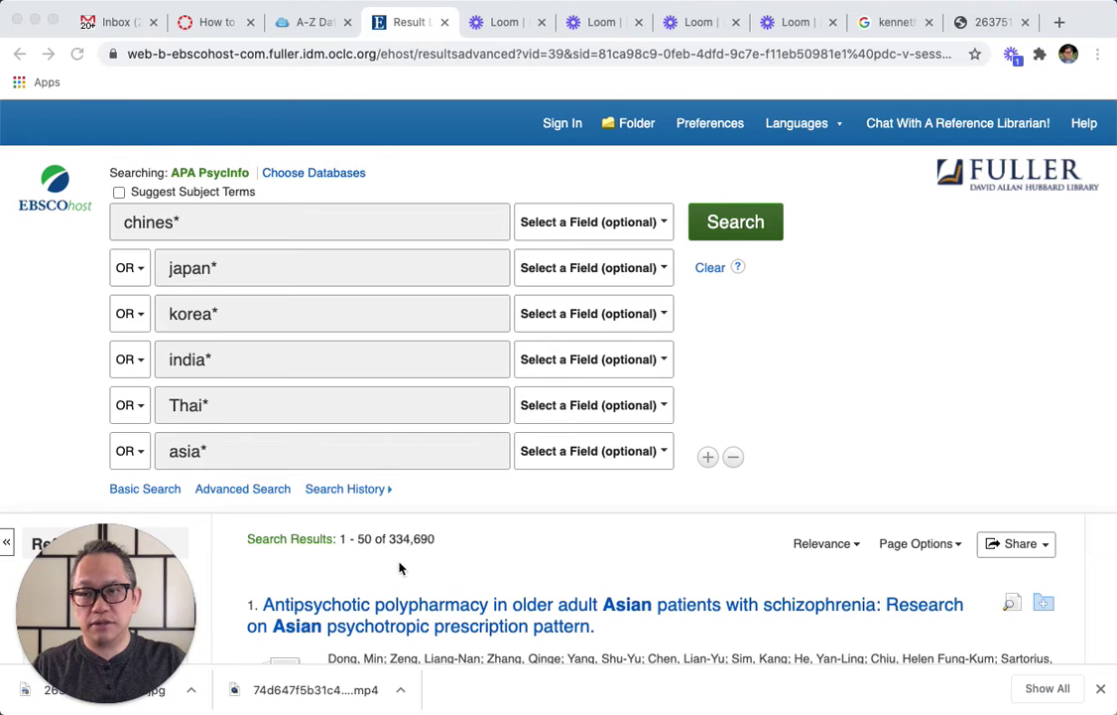
{"action": "scroll", "coordinate": [400, 568], "scroll_direction": "down", "scroll_amount": 1}
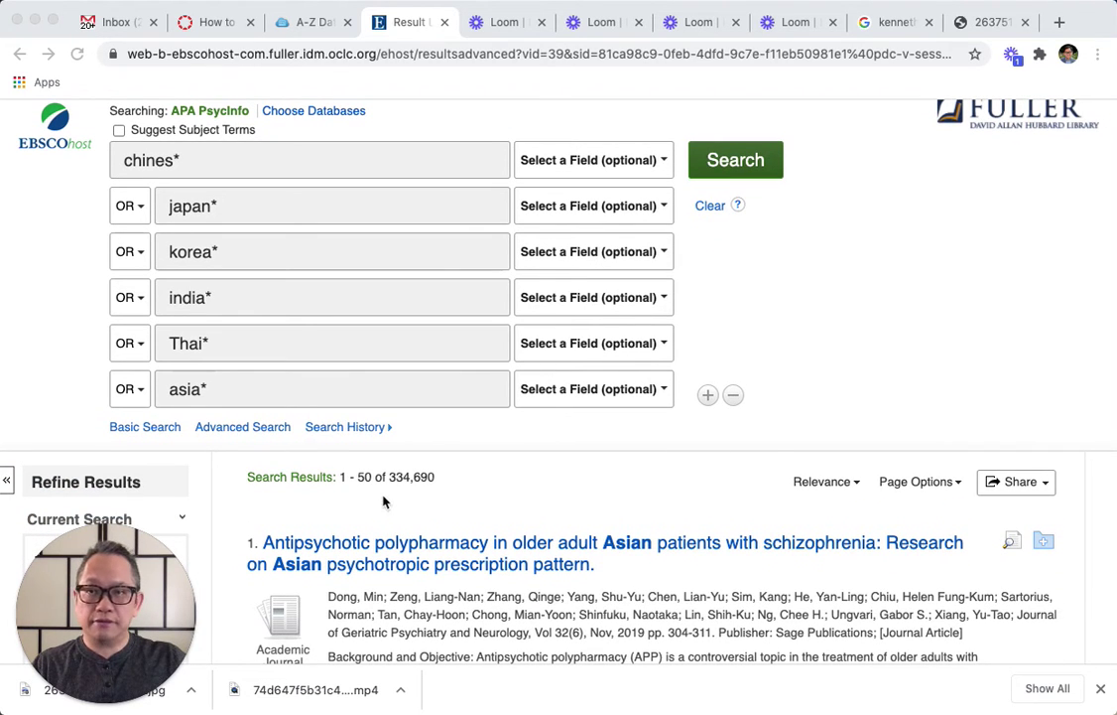
{"action": "left_click", "coordinate": [336, 434]}
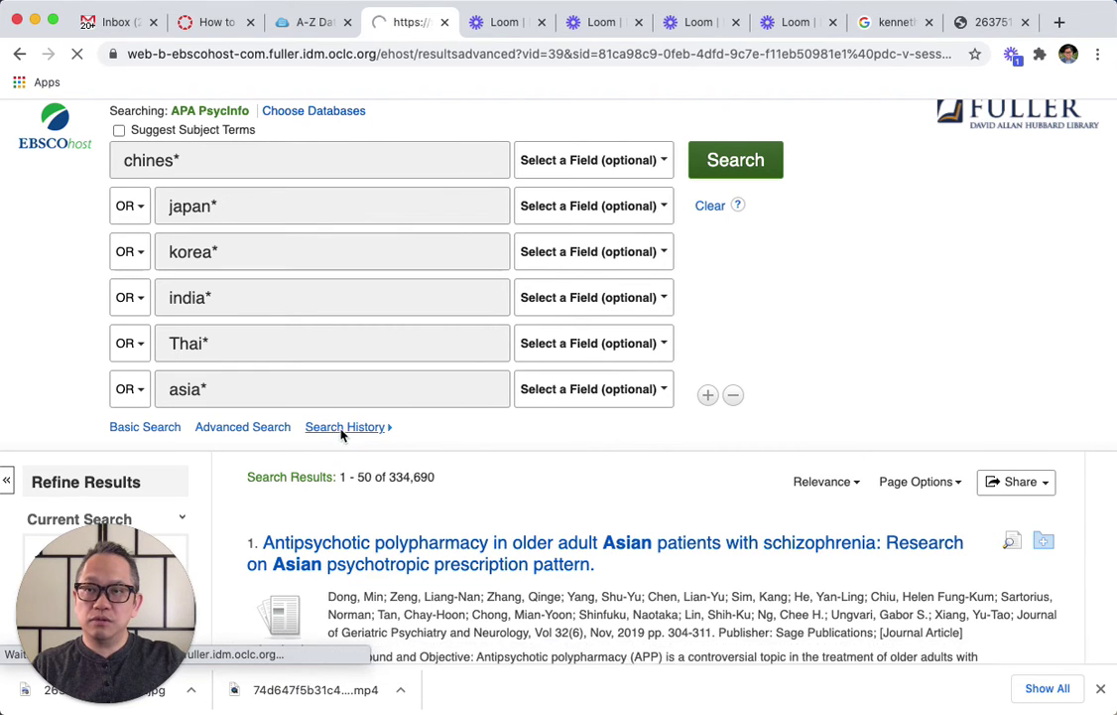
{"action": "scroll", "coordinate": [335, 452], "scroll_direction": "down", "scroll_amount": 5}
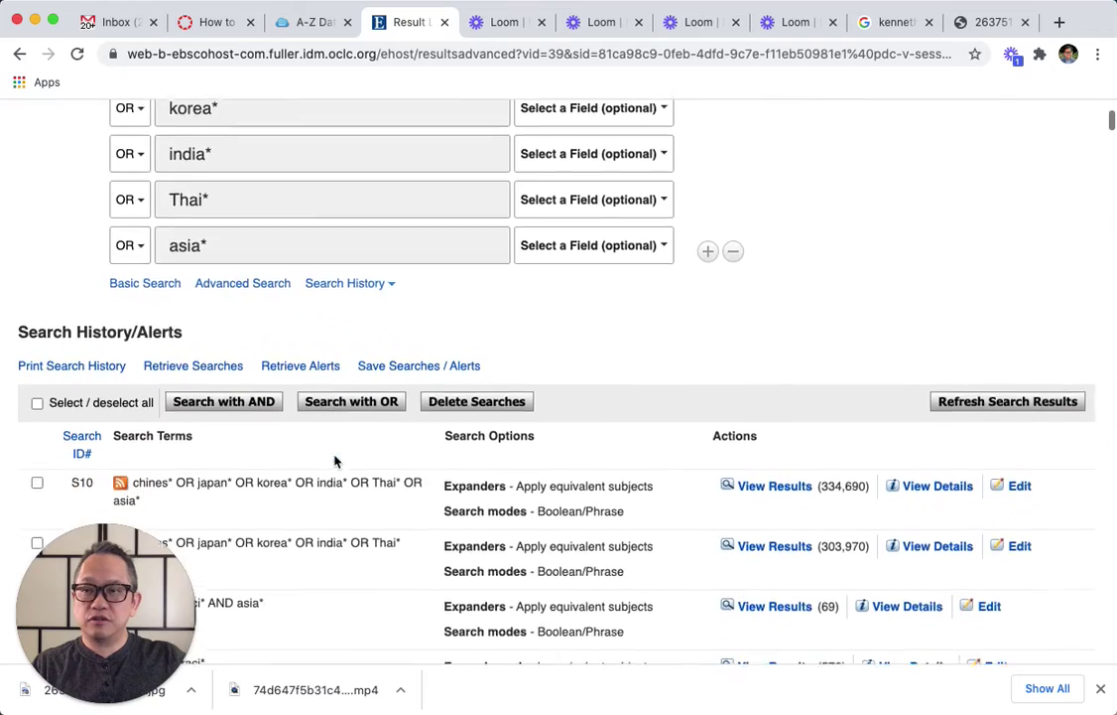
{"action": "scroll", "coordinate": [335, 459], "scroll_direction": "down", "scroll_amount": 5}
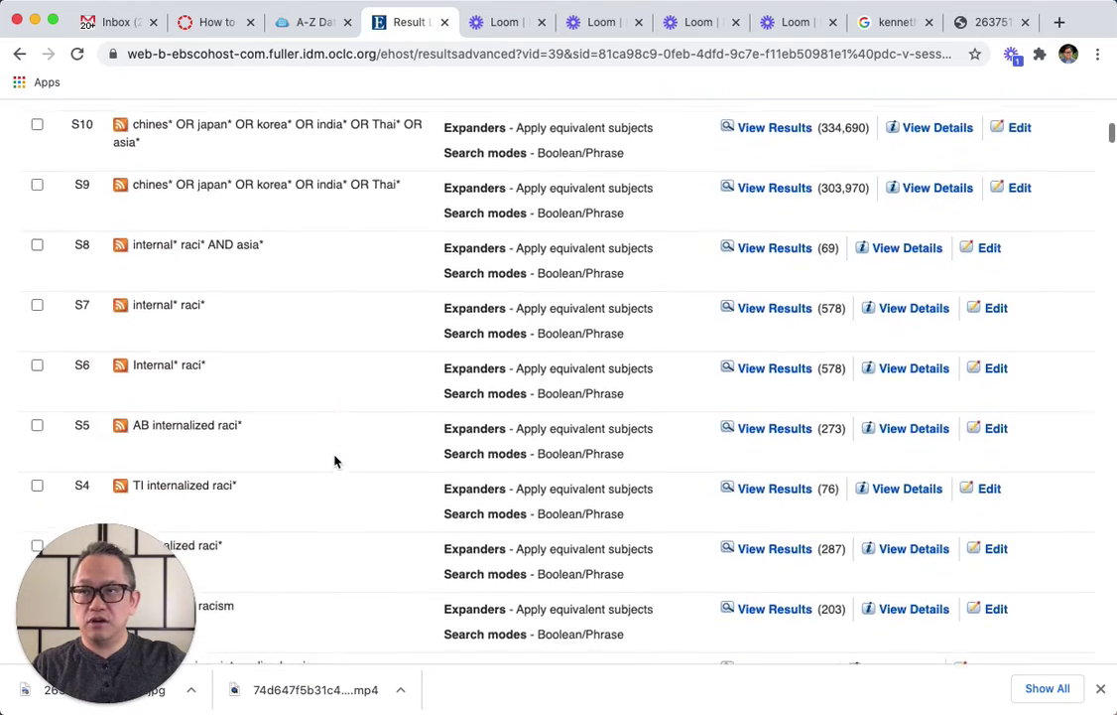
{"action": "scroll", "coordinate": [286, 600], "scroll_direction": "down", "scroll_amount": 1}
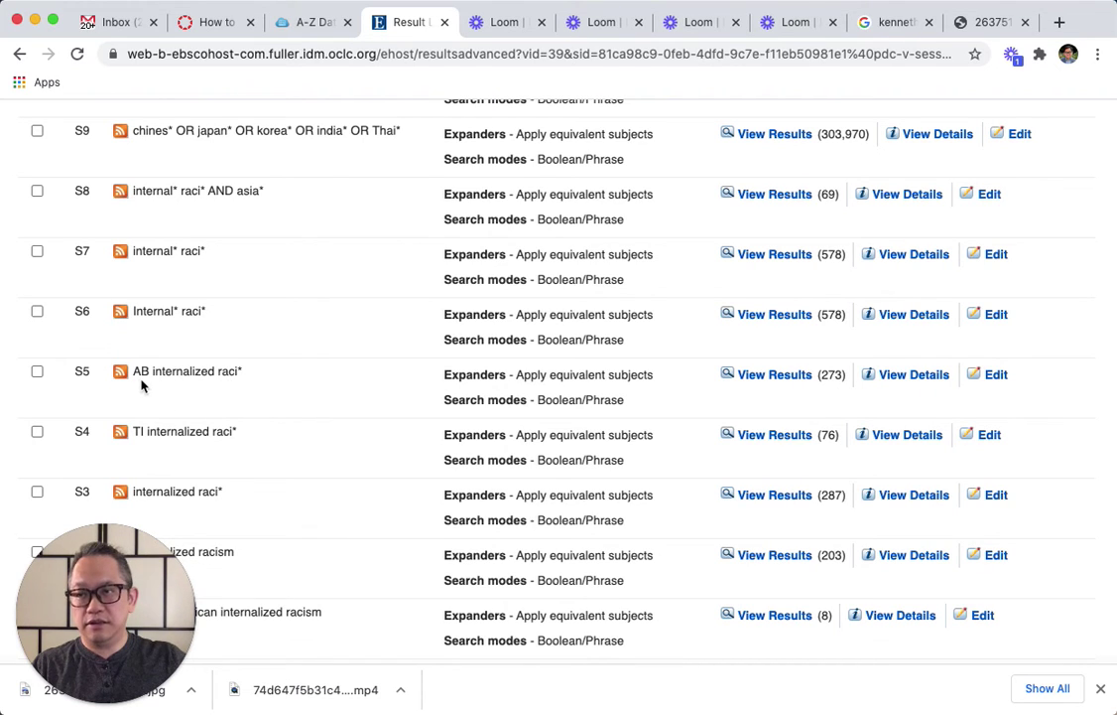
{"action": "scroll", "coordinate": [144, 385], "scroll_direction": "up", "scroll_amount": 3}
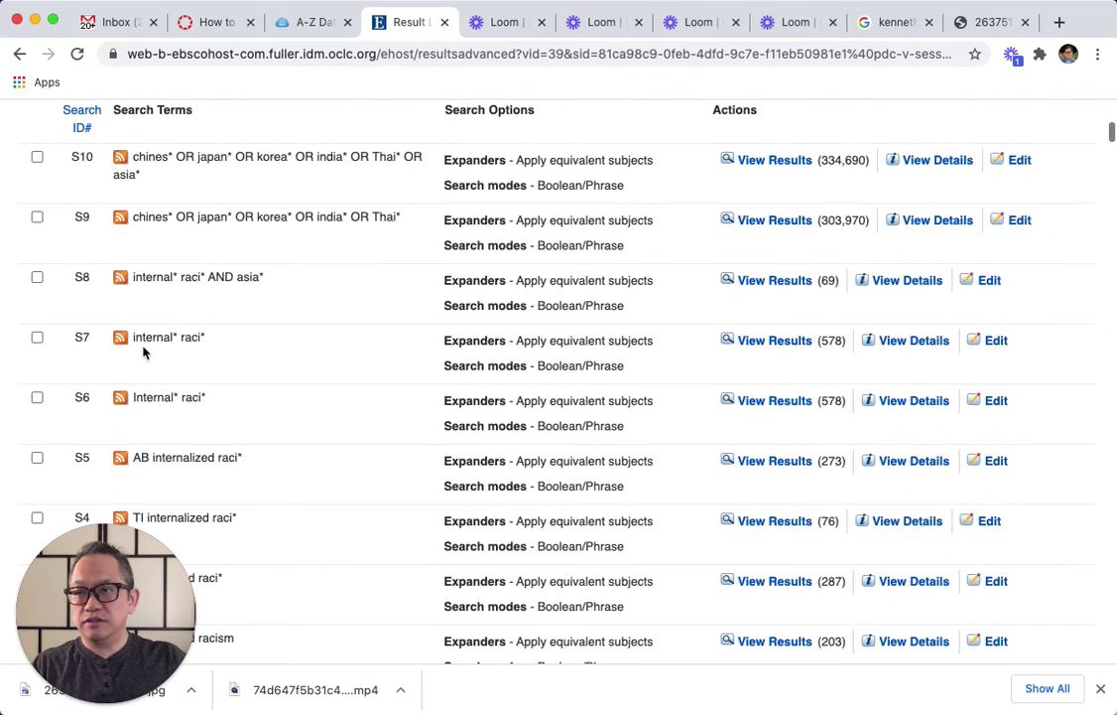
{"action": "scroll", "coordinate": [187, 349], "scroll_direction": "up", "scroll_amount": 2}
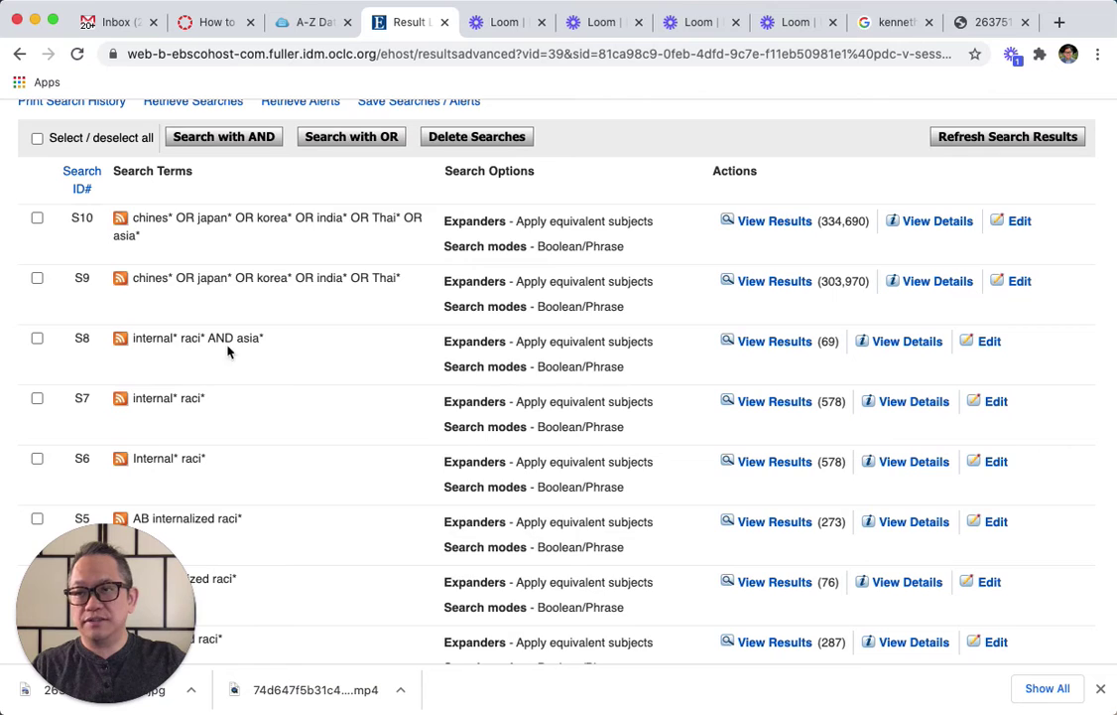
Combine history searches S7 (internal* raci*) and S10 (chines* through asia*) with AND and run the combined search
{"action": "left_click", "coordinate": [37, 399]}
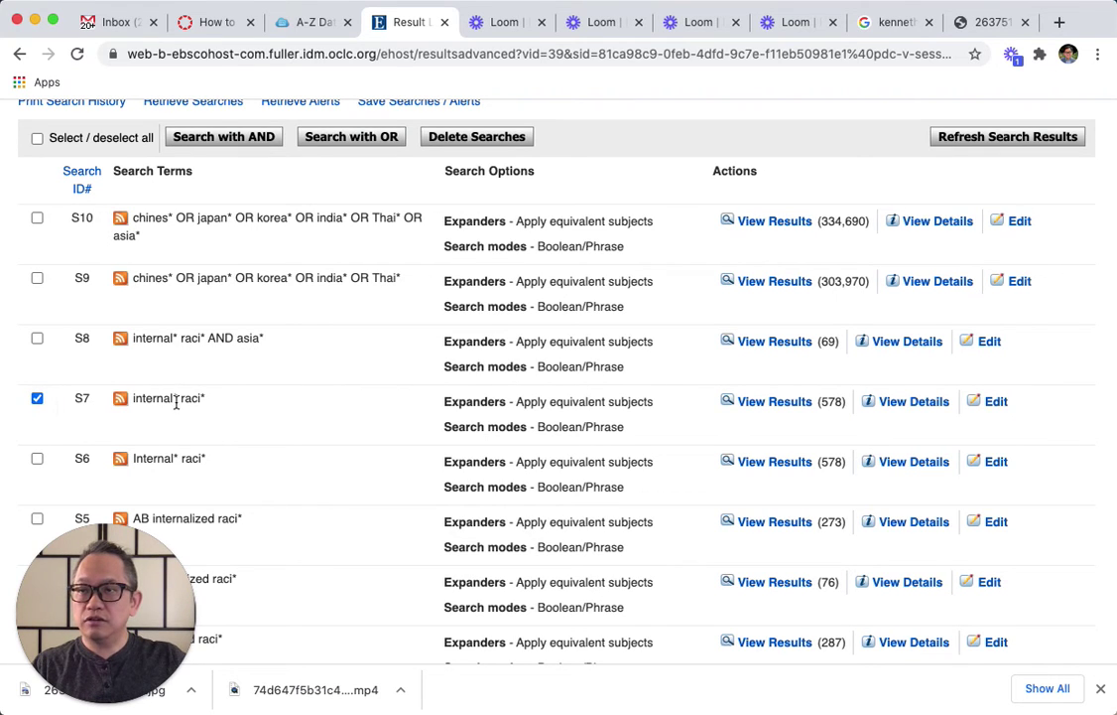
{"action": "scroll", "coordinate": [189, 412], "scroll_direction": "up", "scroll_amount": 2}
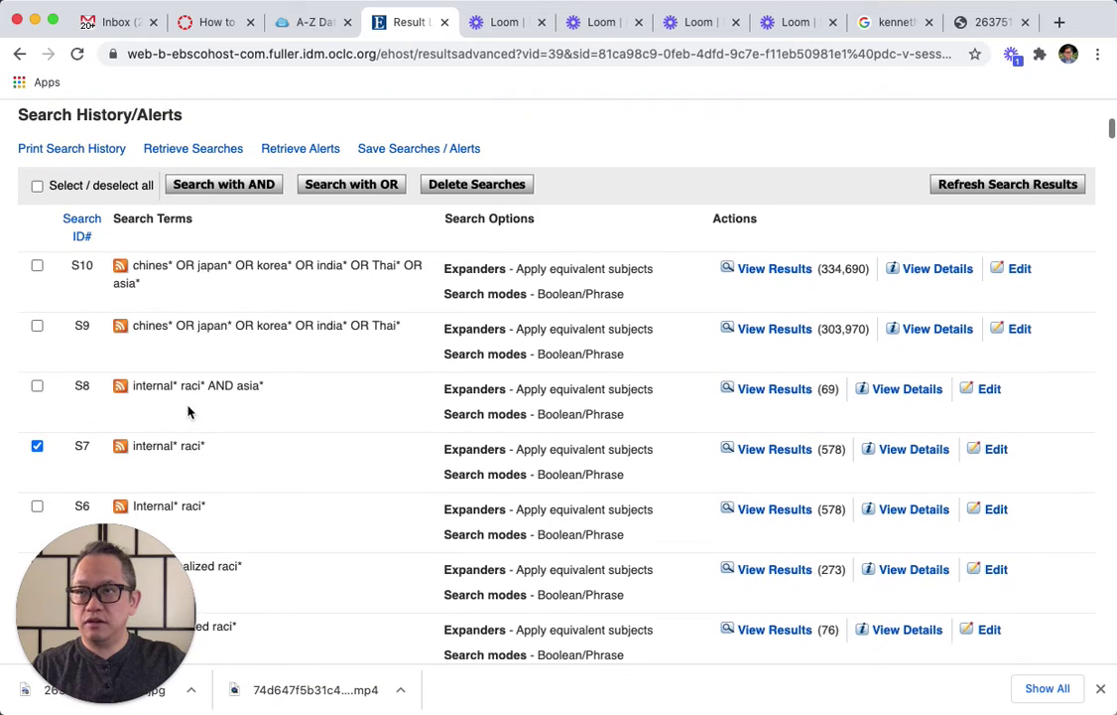
{"action": "left_click", "coordinate": [38, 268]}
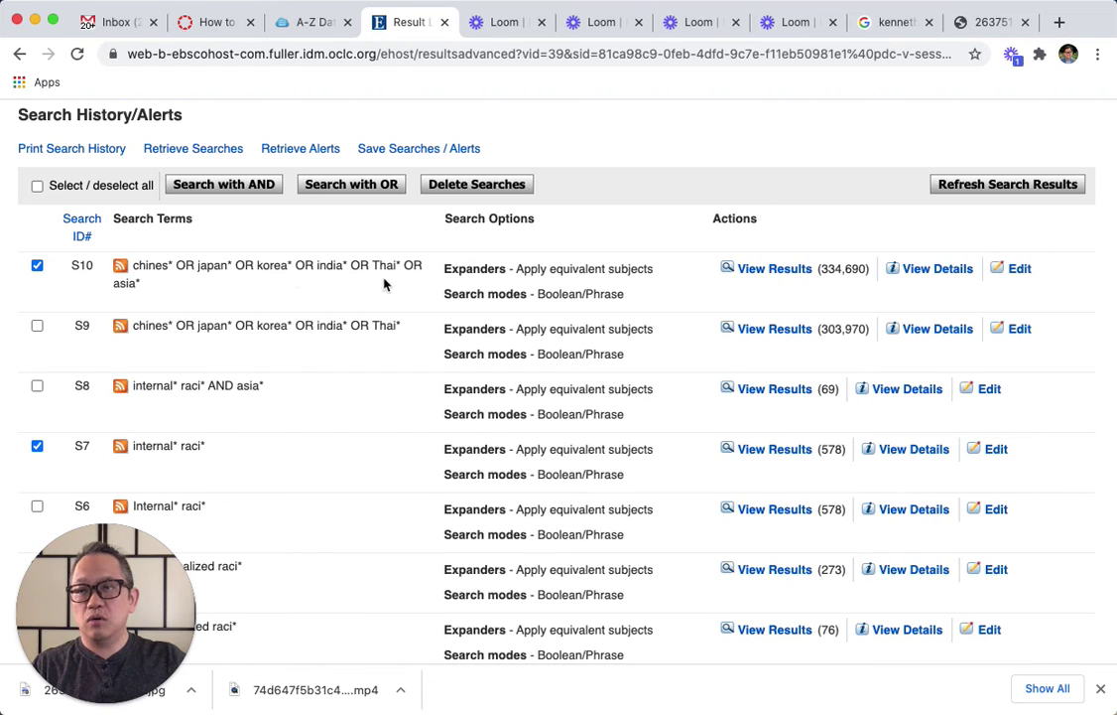
{"action": "left_click", "coordinate": [225, 185]}
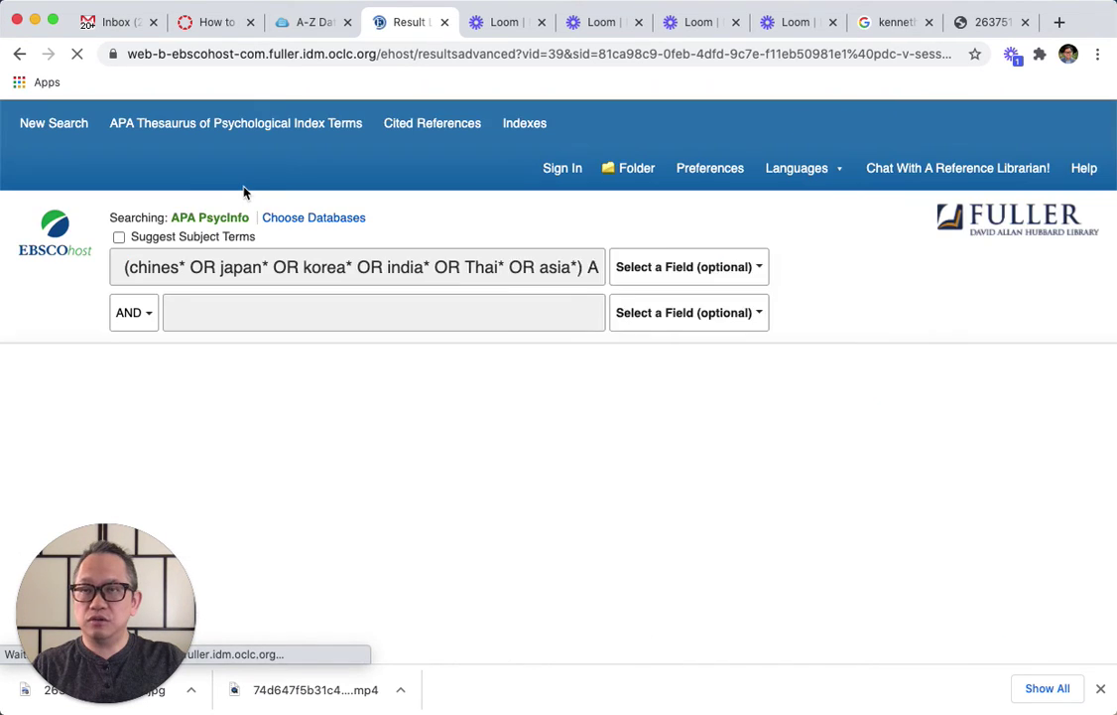
Examine the result list of the combined search below the search history
{"action": "scroll", "coordinate": [351, 367], "scroll_direction": "down", "scroll_amount": 5}
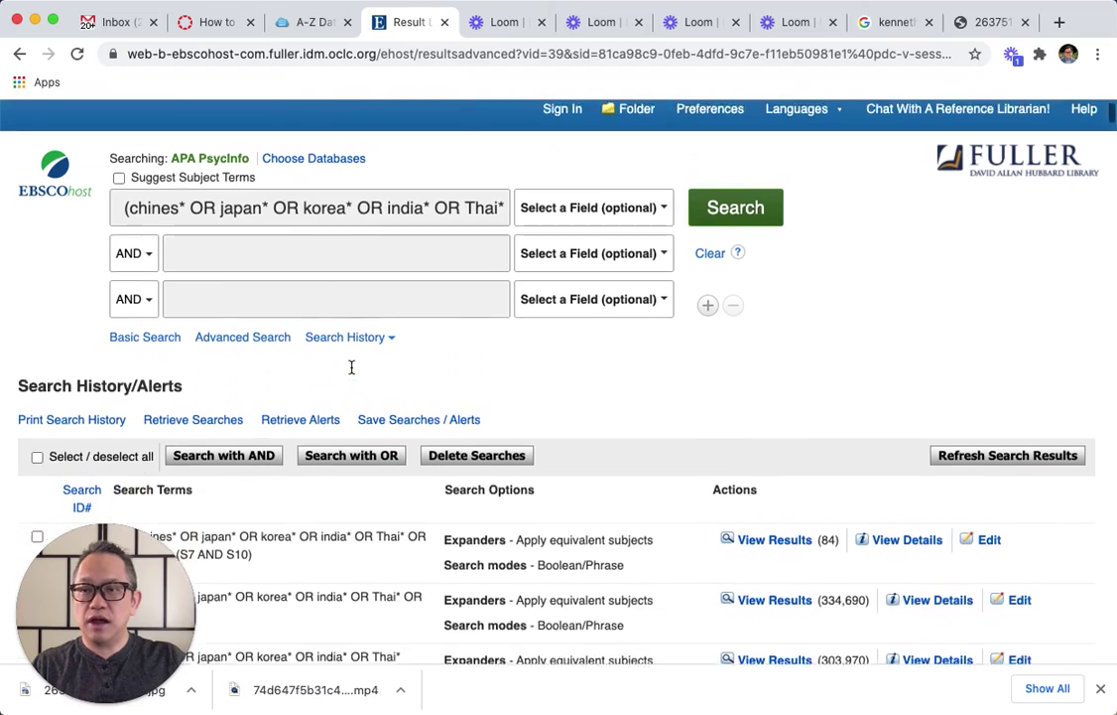
{"action": "scroll", "coordinate": [351, 372], "scroll_direction": "down", "scroll_amount": 14}
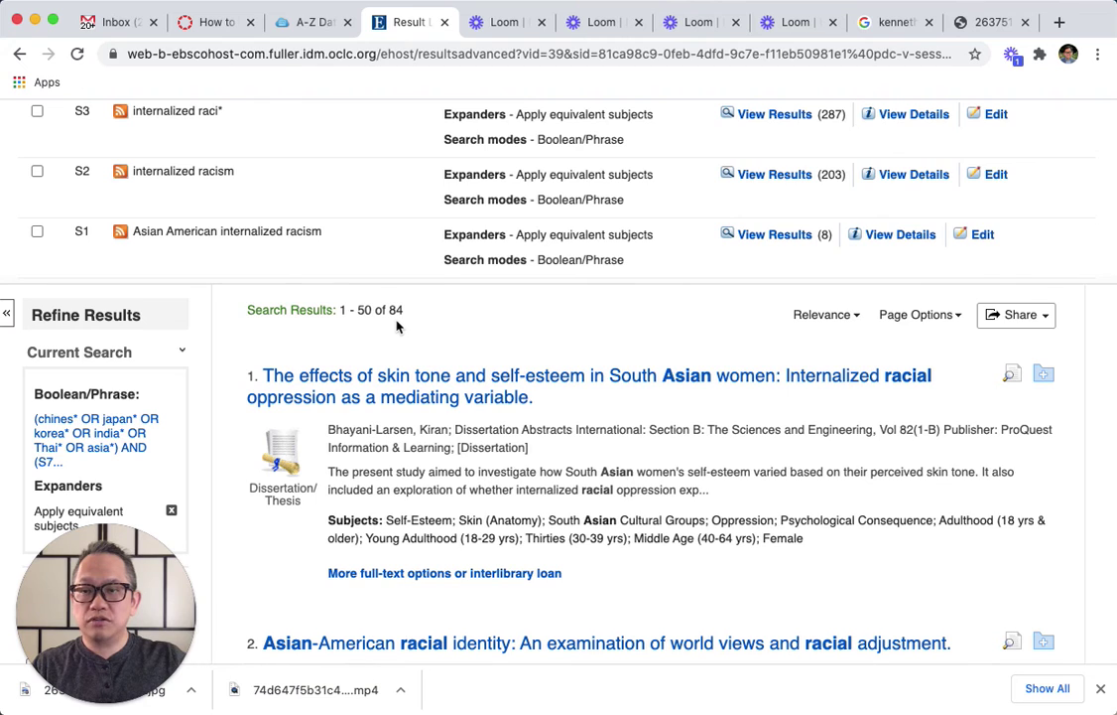
{"action": "scroll", "coordinate": [395, 327], "scroll_direction": "down", "scroll_amount": 1}
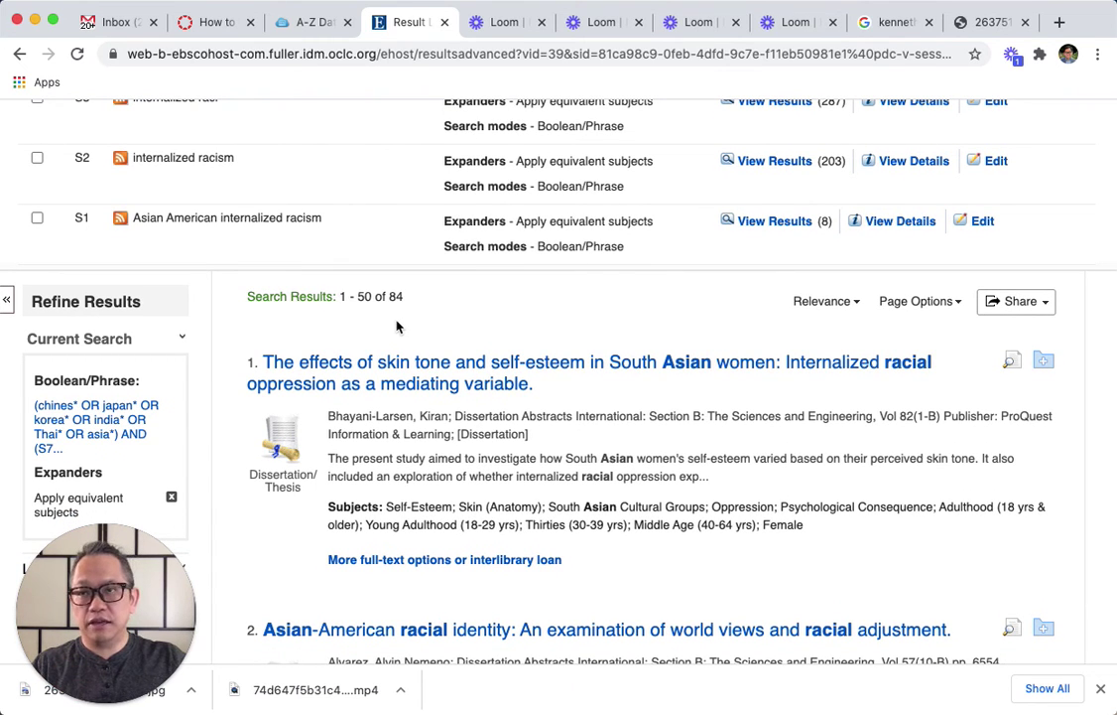
{"action": "scroll", "coordinate": [396, 327], "scroll_direction": "up", "scroll_amount": 15}
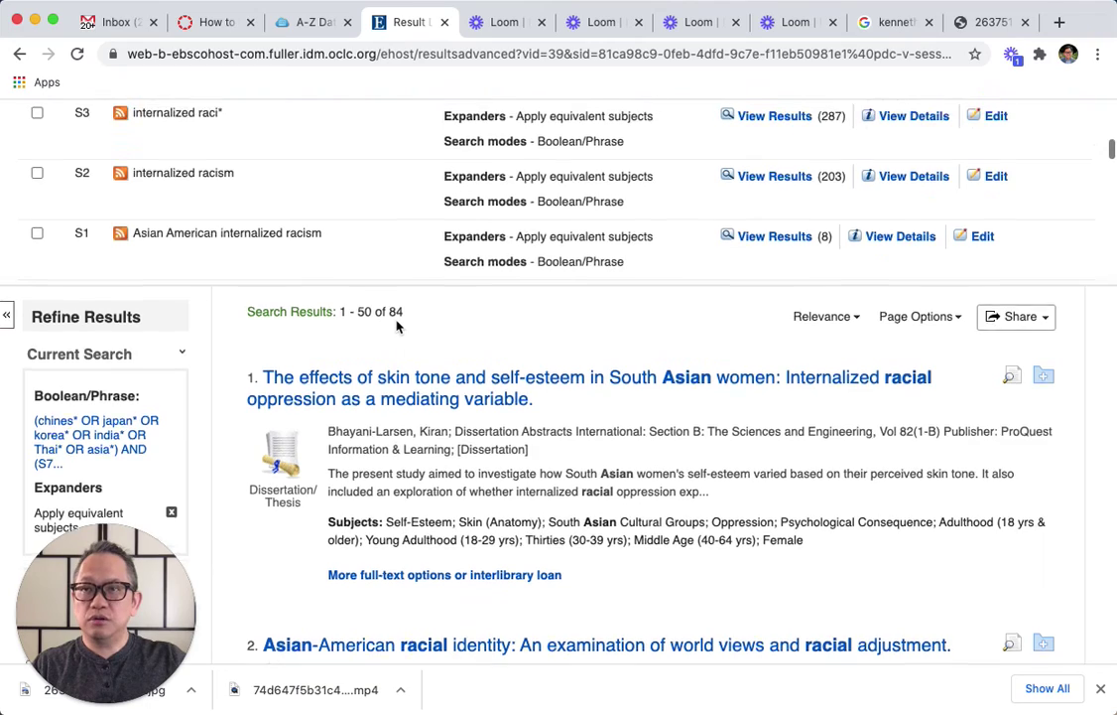
{"action": "scroll", "coordinate": [396, 320], "scroll_direction": "up", "scroll_amount": 5}
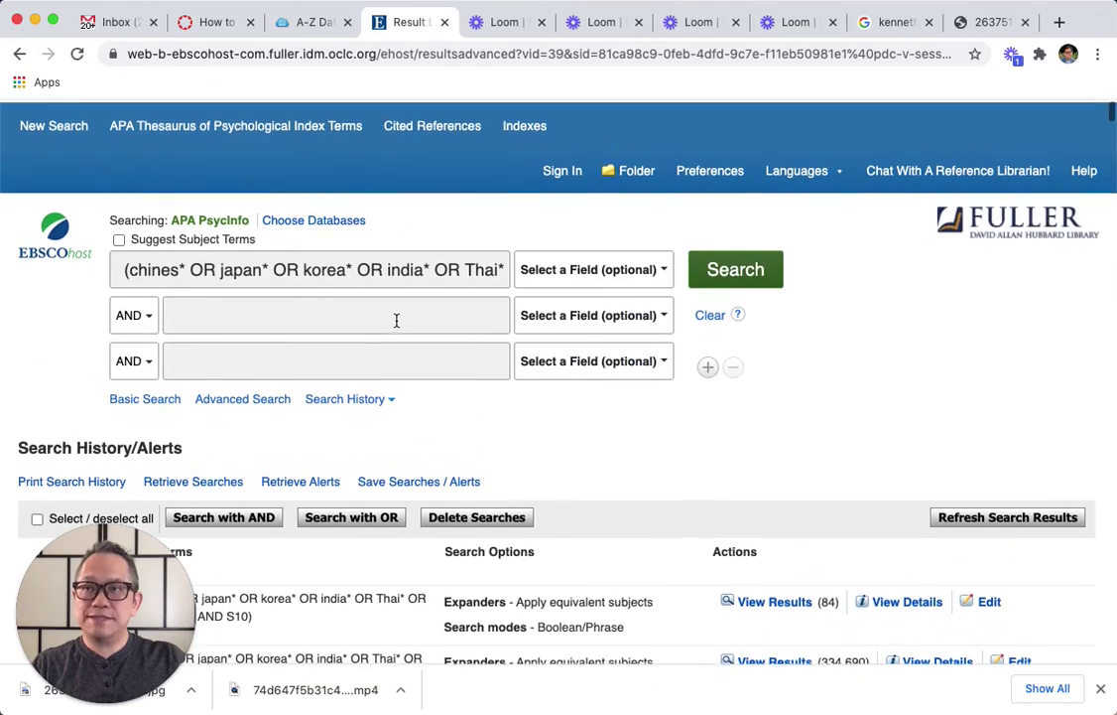